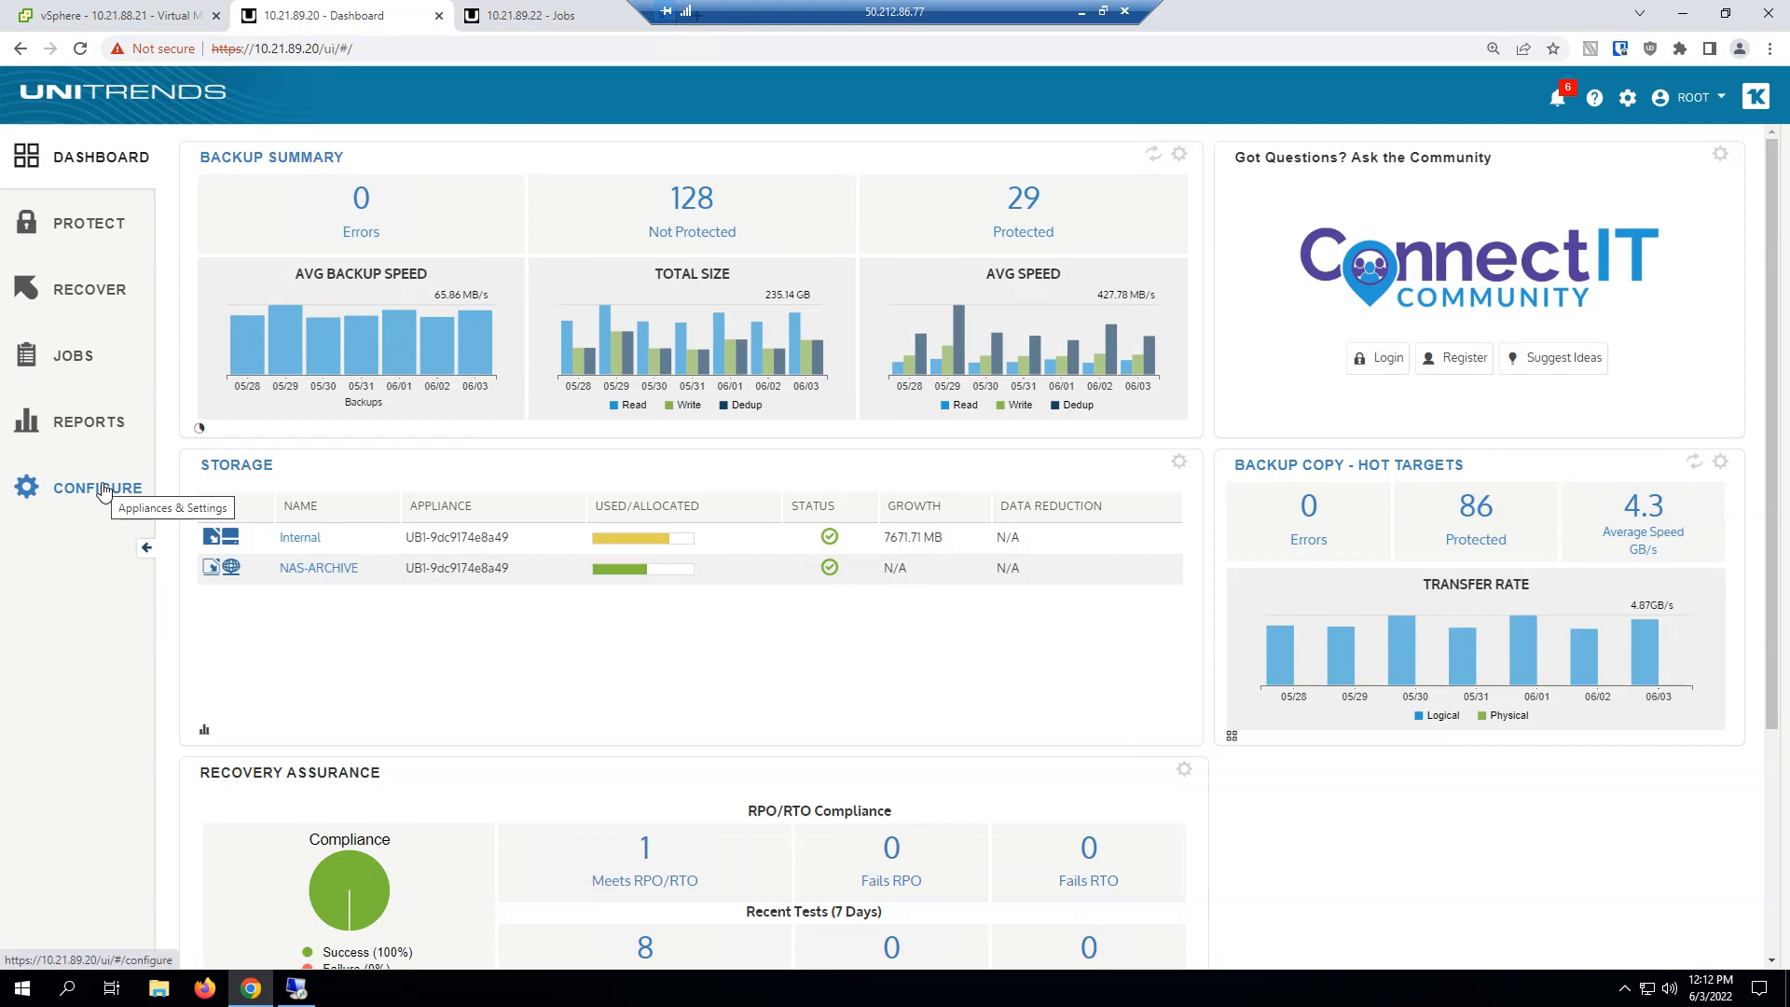
Review the Internal storage's allocation between backups and instant recovery in the appliance configuration, and close it without saving.
{"action": "left_click", "coordinate": [104, 492]}
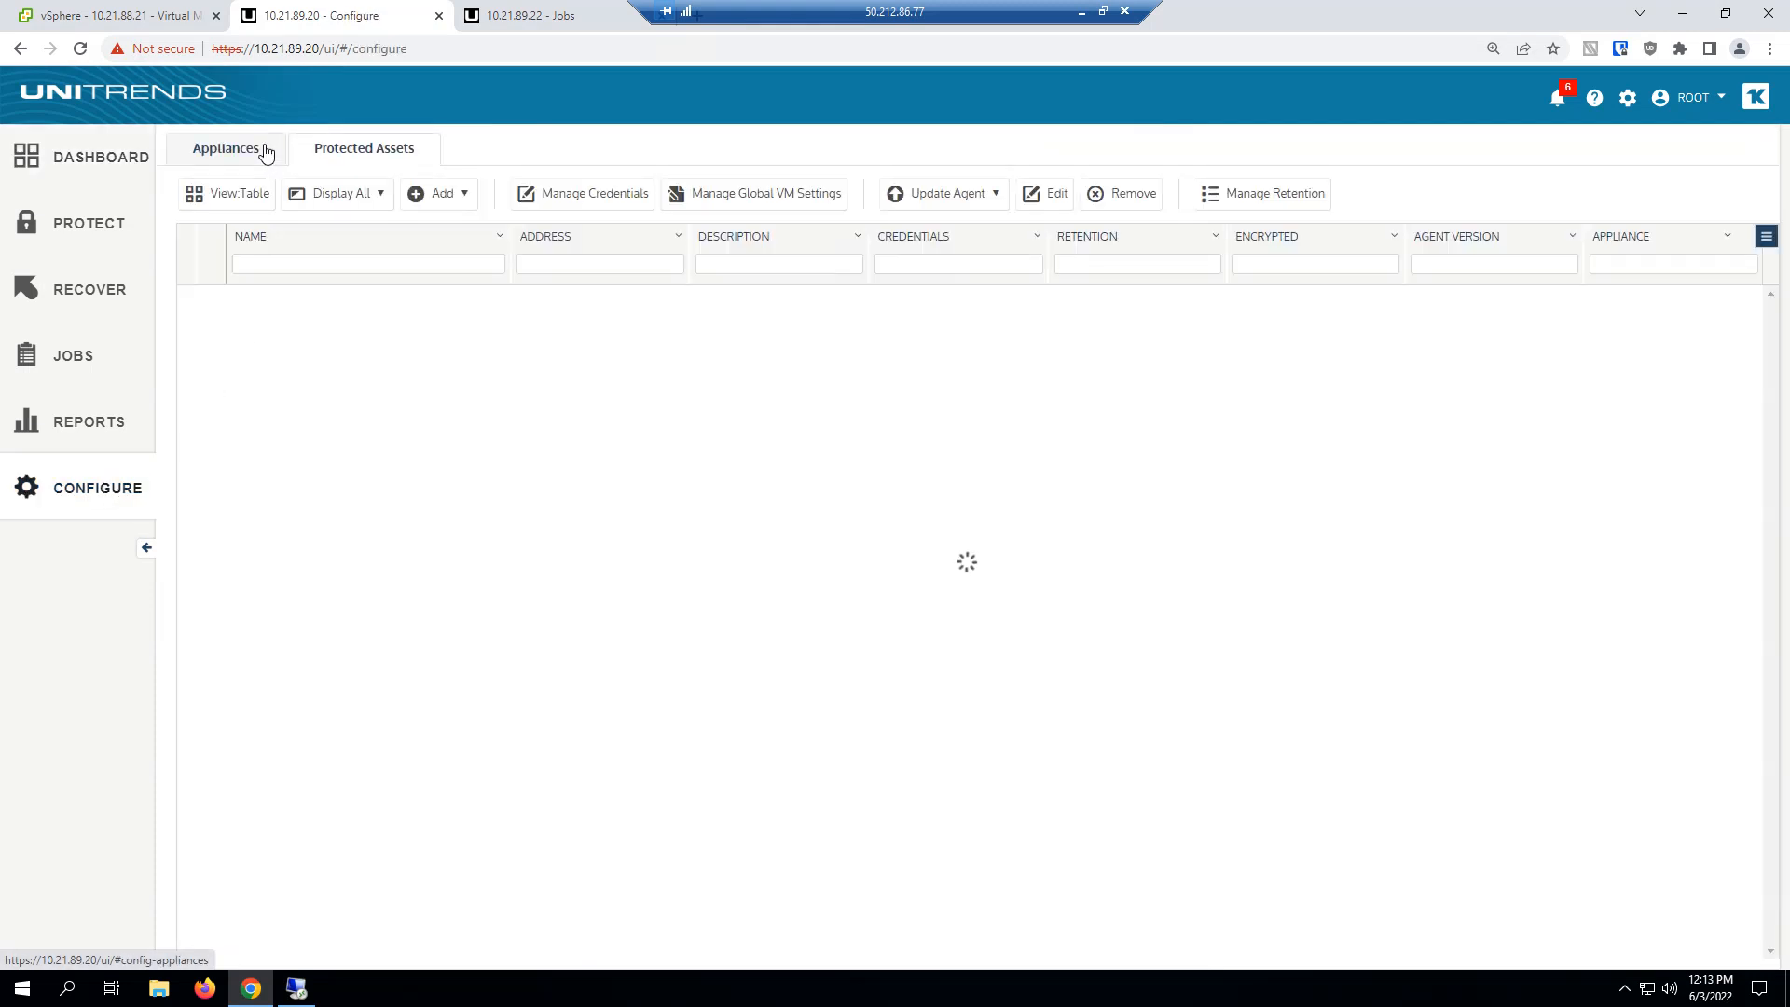
{"action": "left_click", "coordinate": [260, 150]}
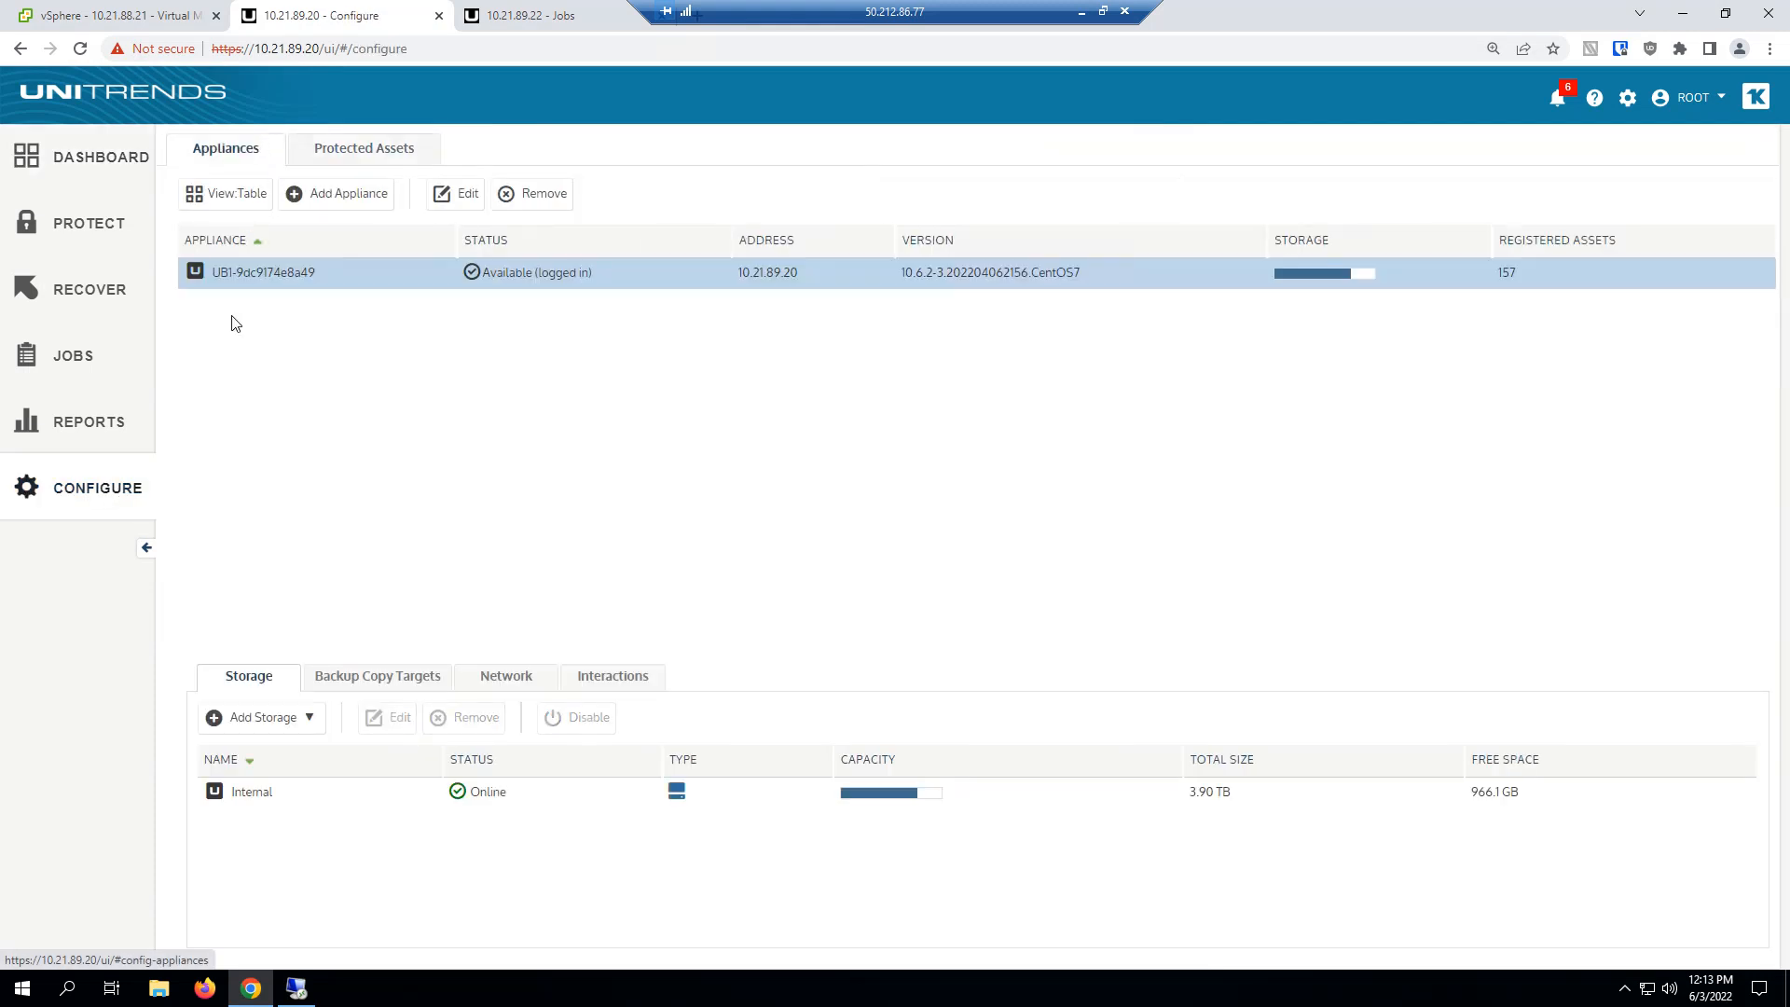
{"action": "left_click", "coordinate": [261, 790]}
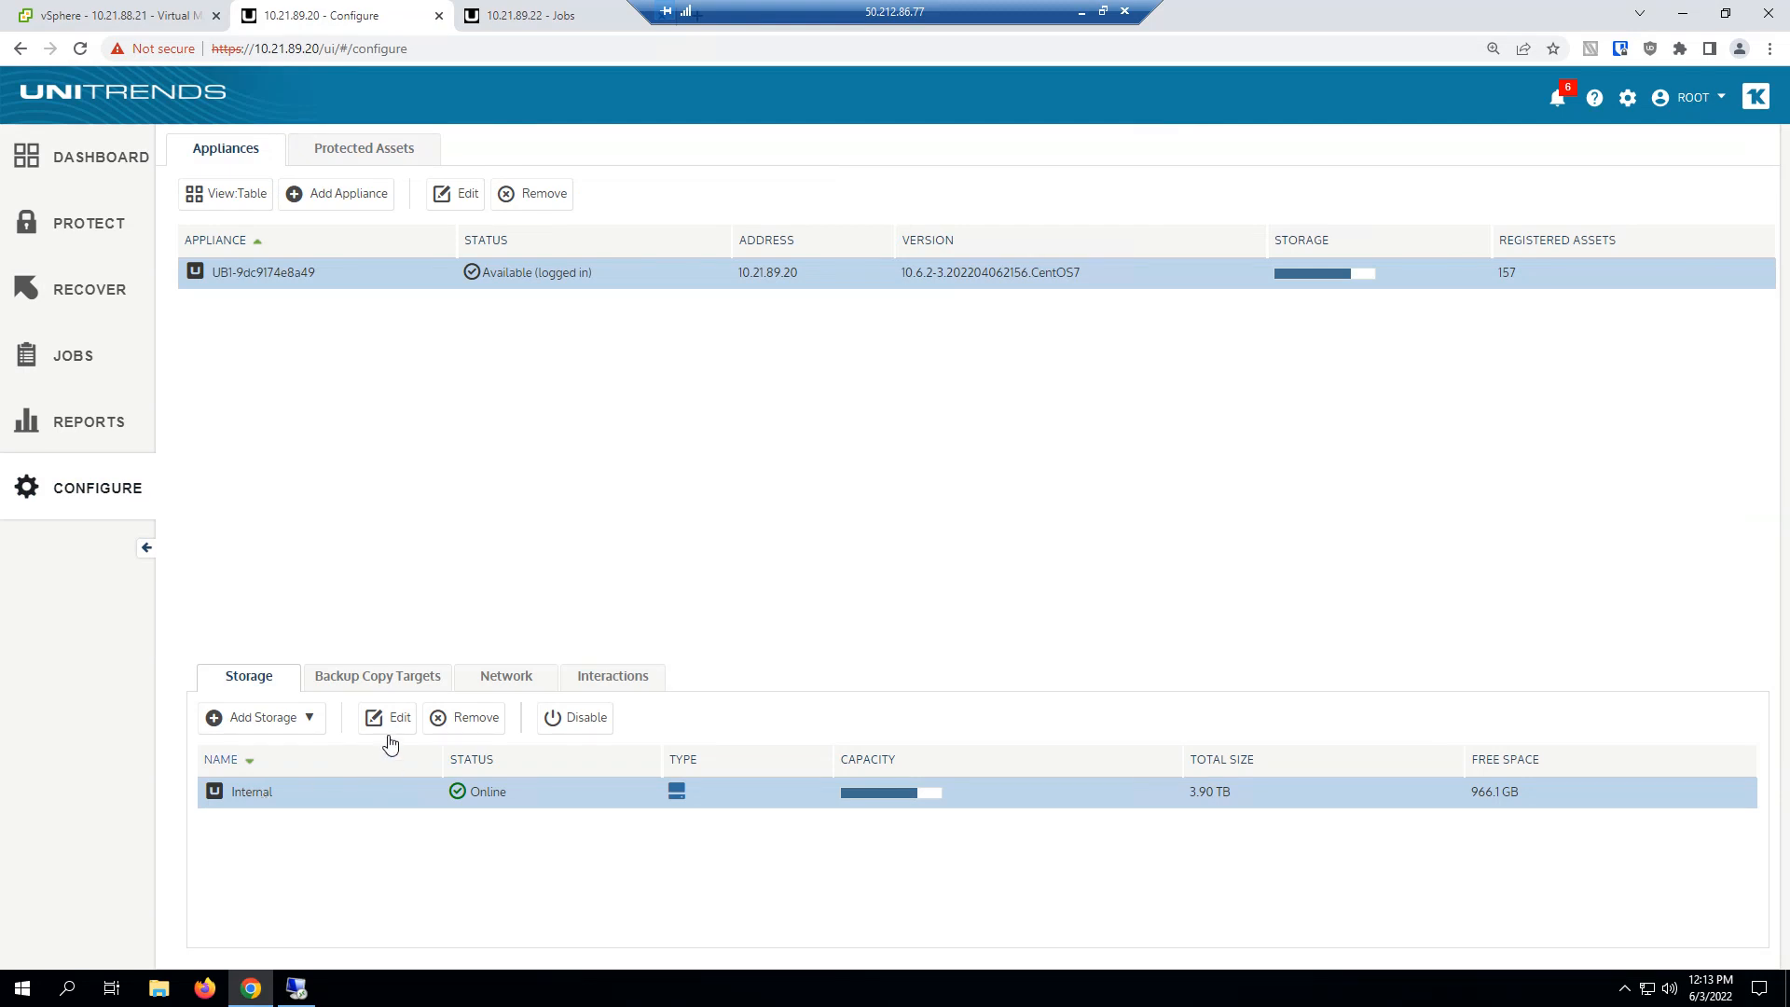
{"action": "left_click", "coordinate": [399, 715]}
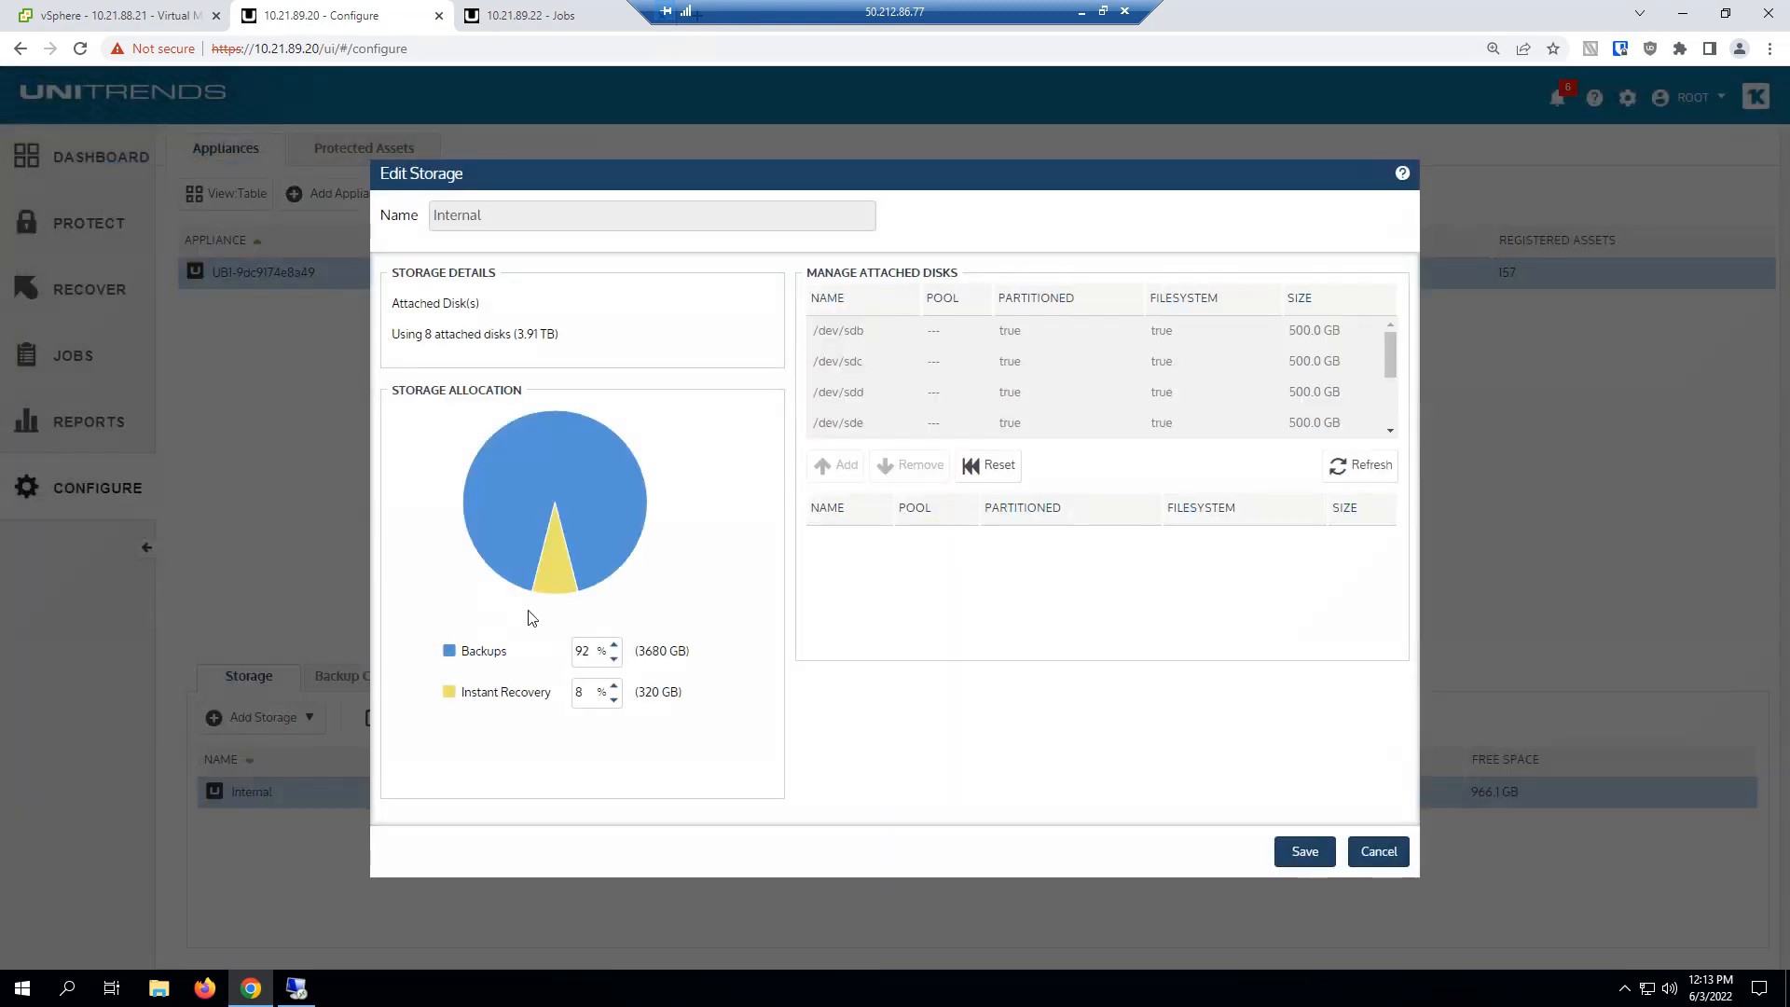
{"action": "double_click", "coordinate": [676, 695]}
{"action": "left_click", "coordinate": [733, 702]}
{"action": "left_click", "coordinate": [1375, 852]}
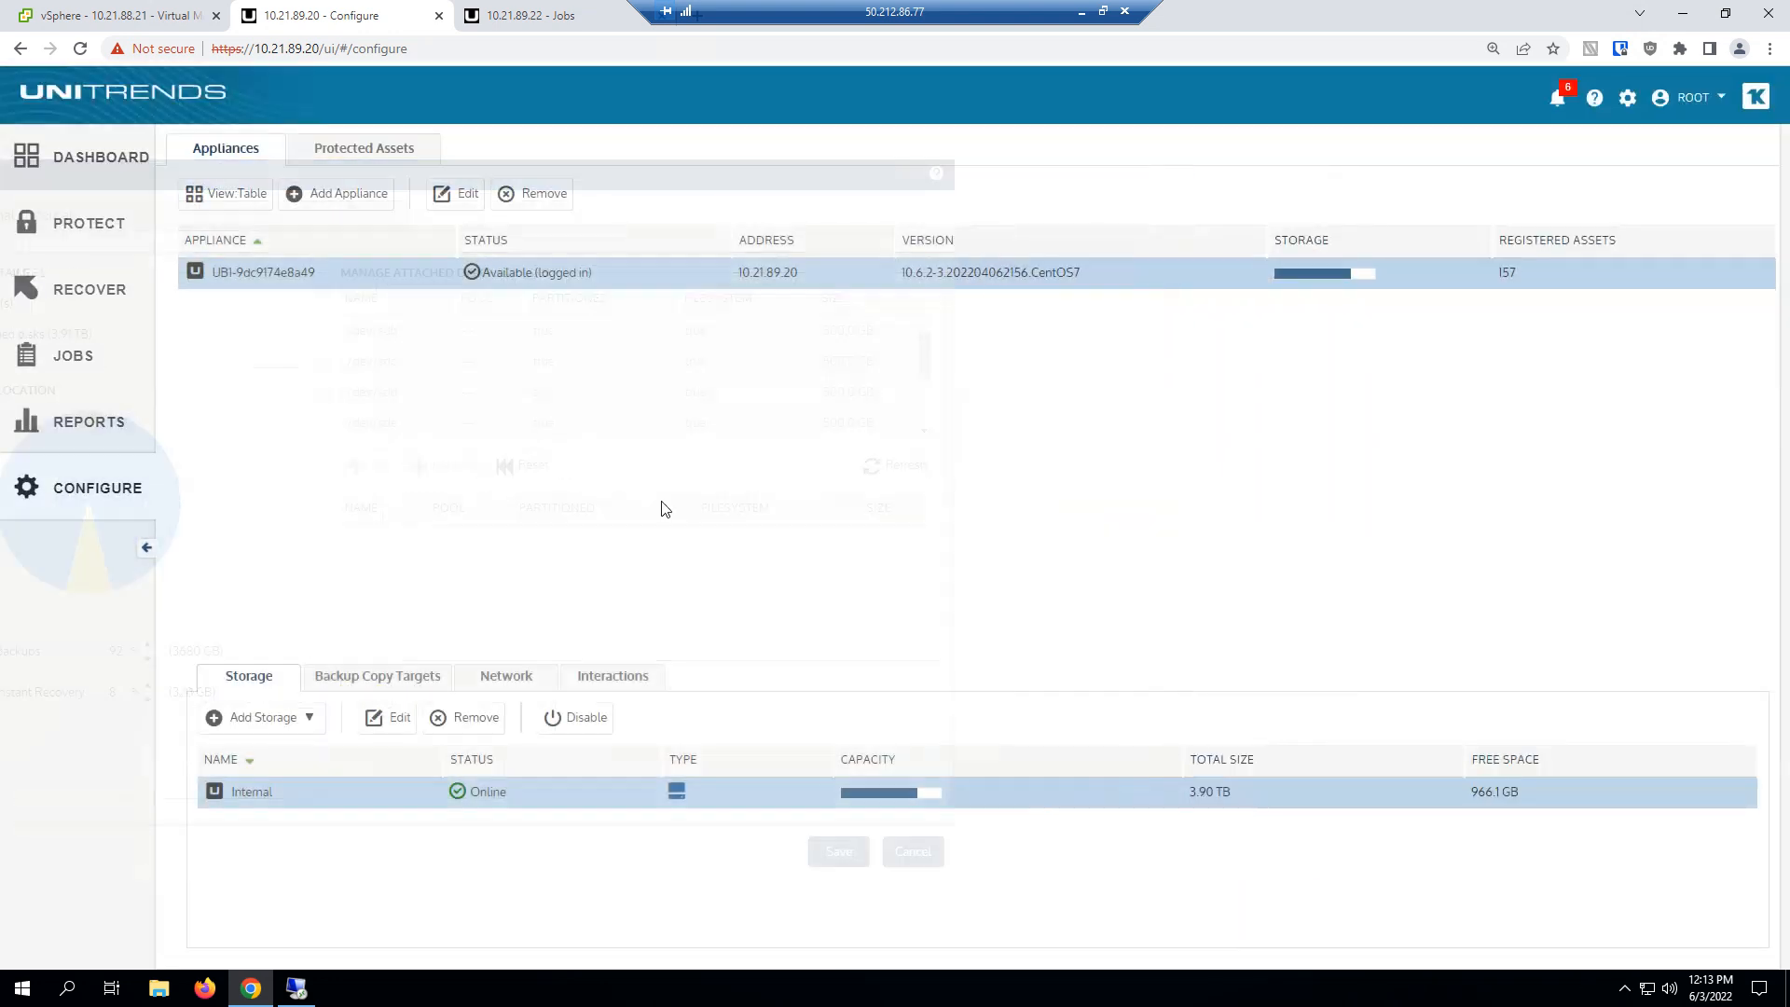
Check the protected assets for the VMware host 10.21.88.15.
{"action": "left_click", "coordinate": [367, 151]}
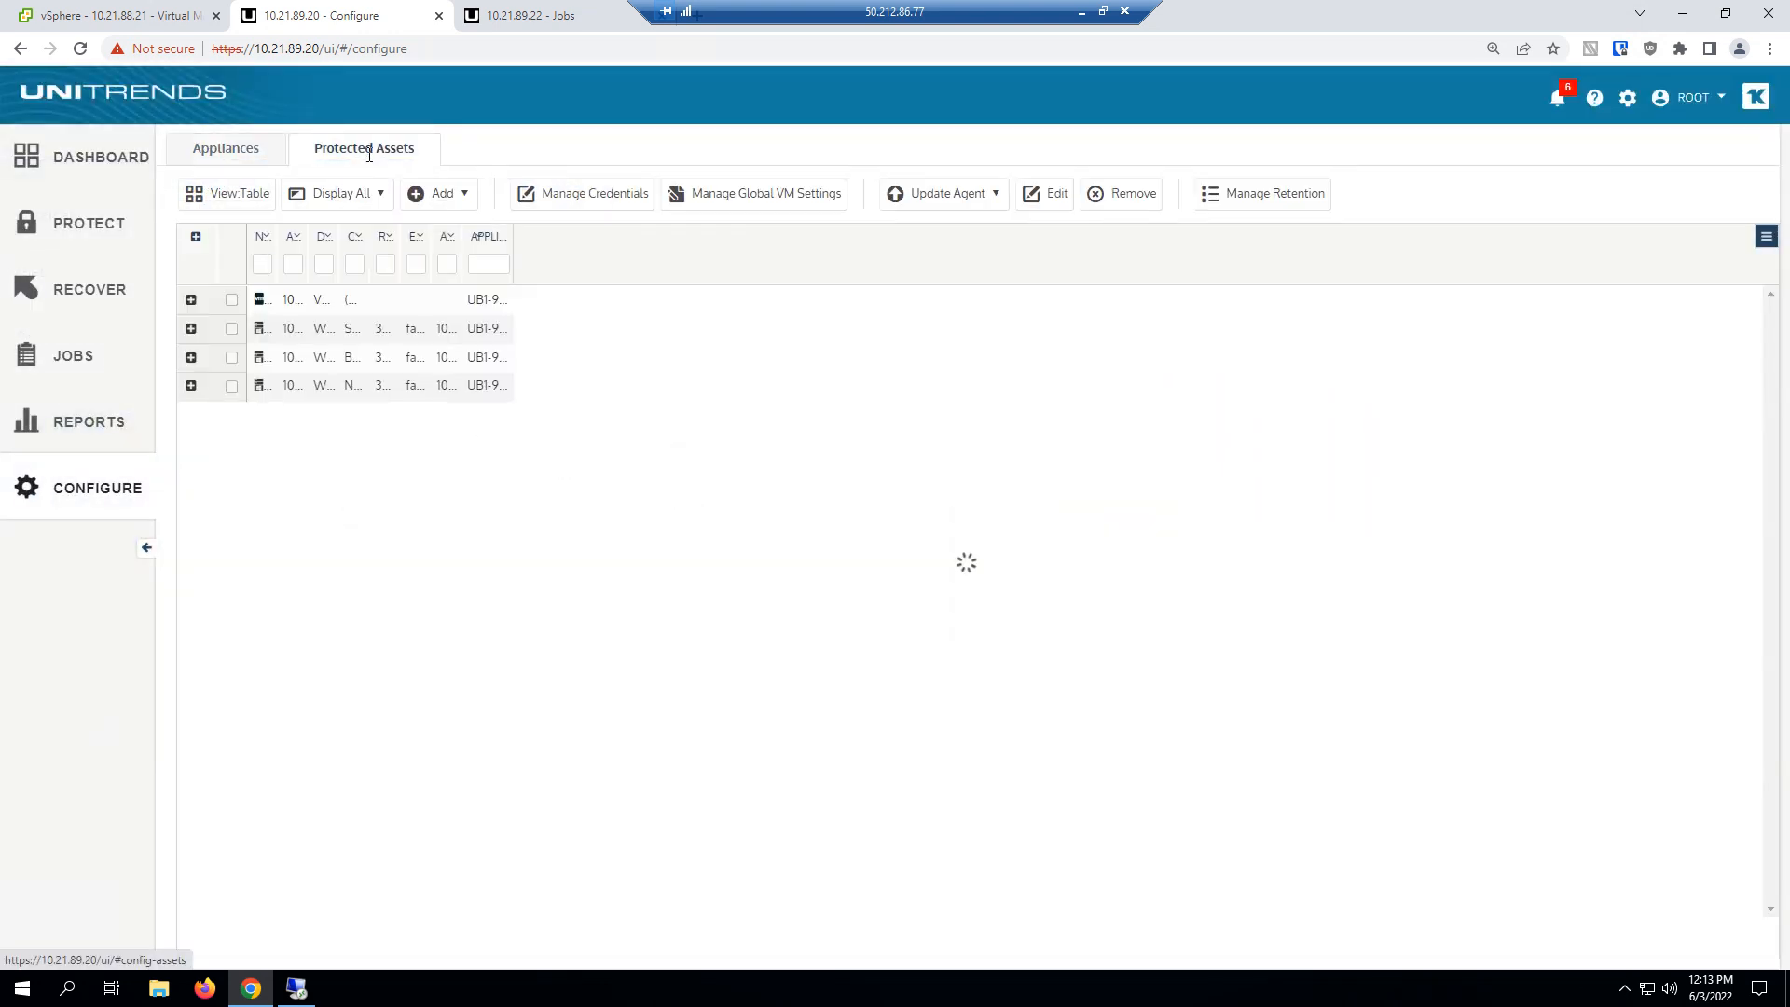
{"action": "double_click", "coordinate": [289, 300]}
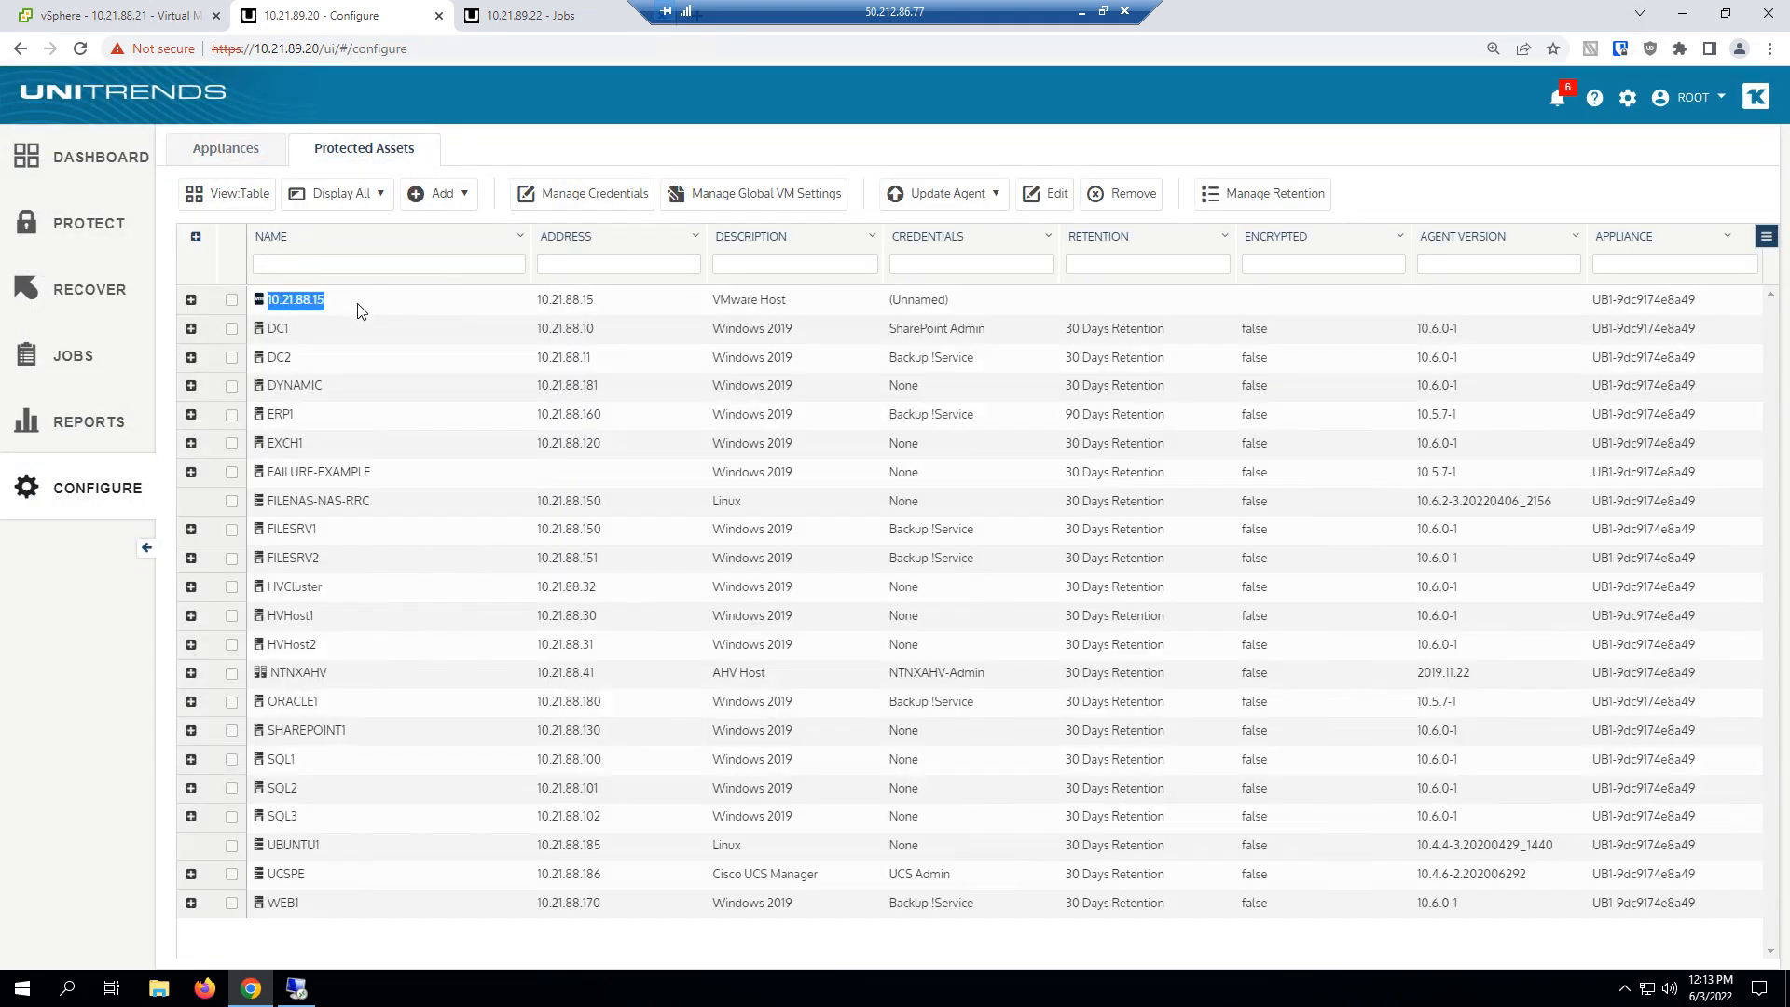
Start an instant recovery job from DC1's 06/03/2022 02:00:57 am incremental backup in the backup catalog.
{"action": "left_click", "coordinate": [89, 292]}
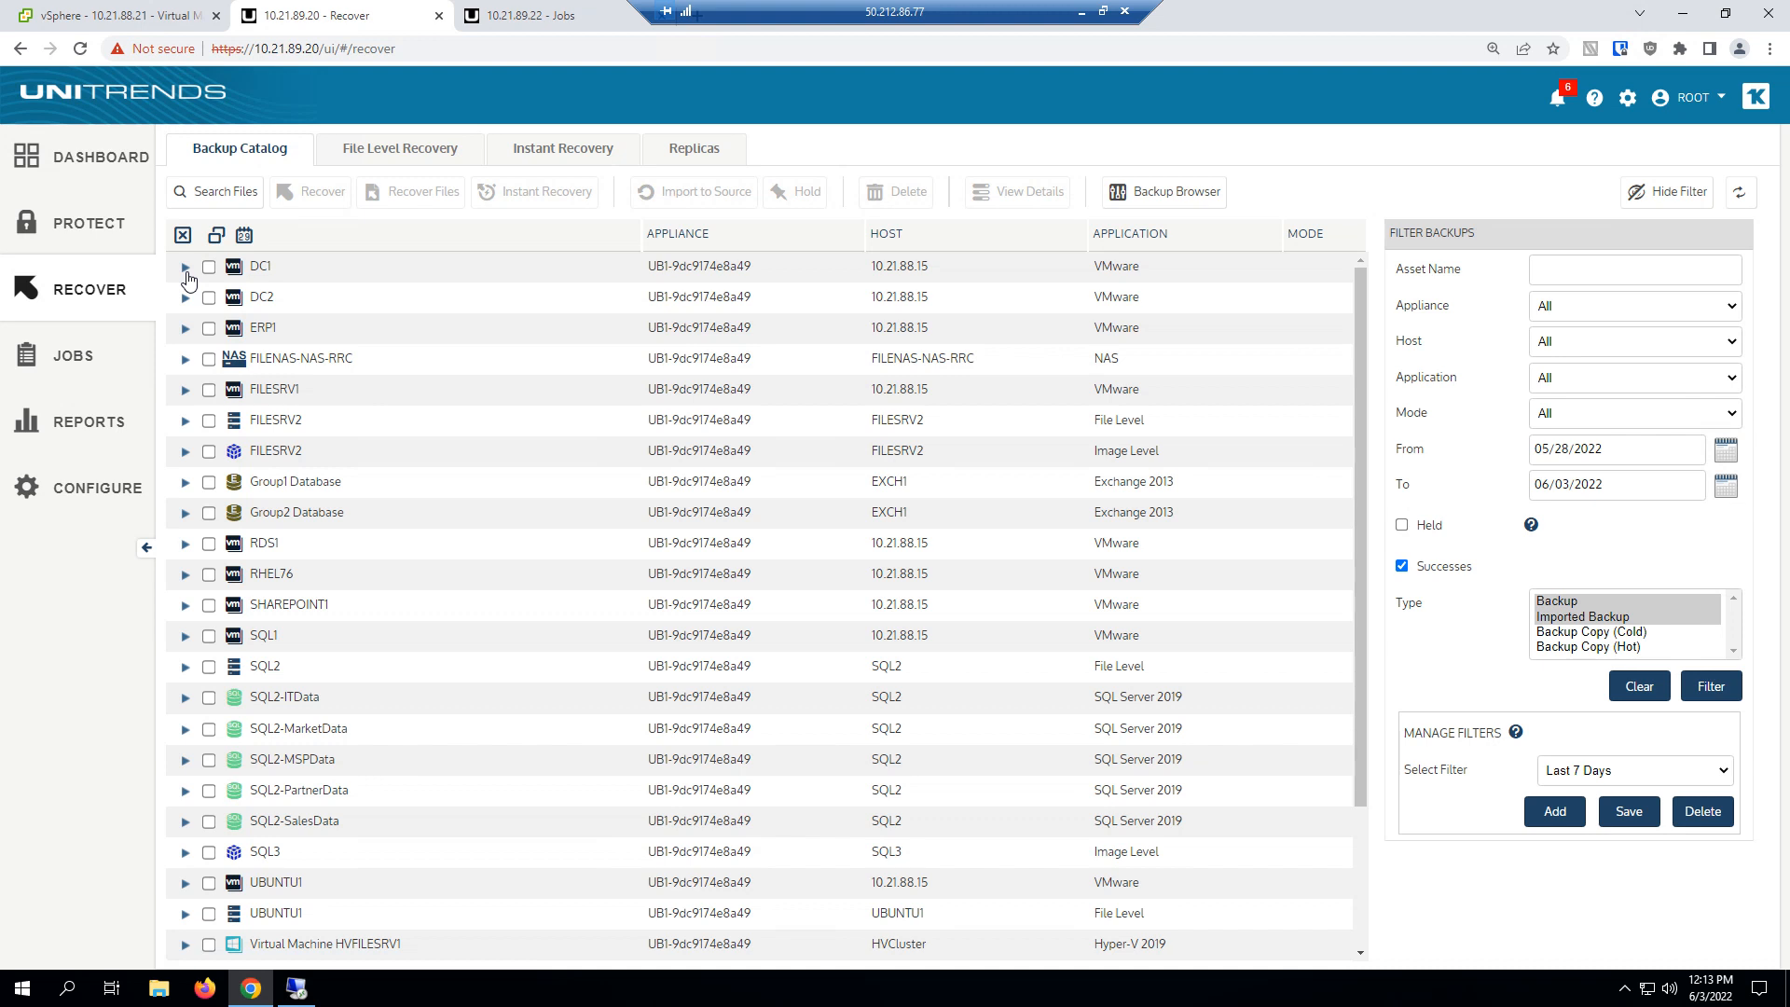
{"action": "left_click", "coordinate": [185, 269]}
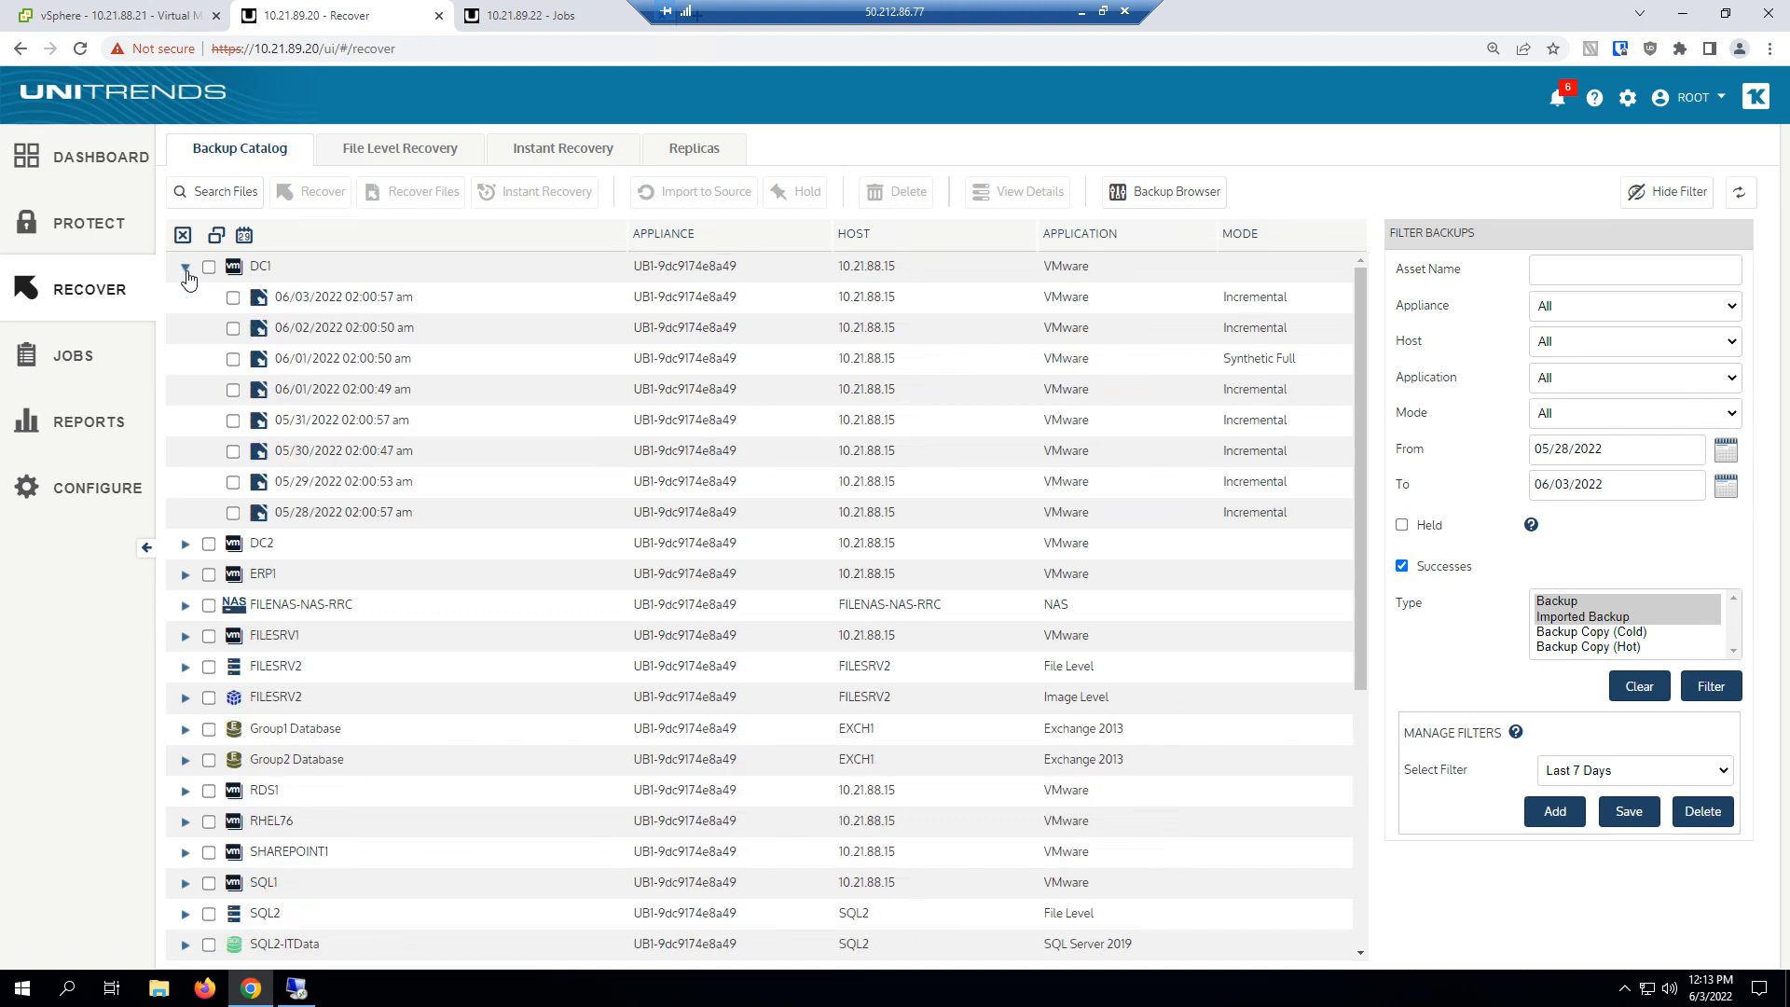
{"action": "left_click", "coordinate": [234, 297]}
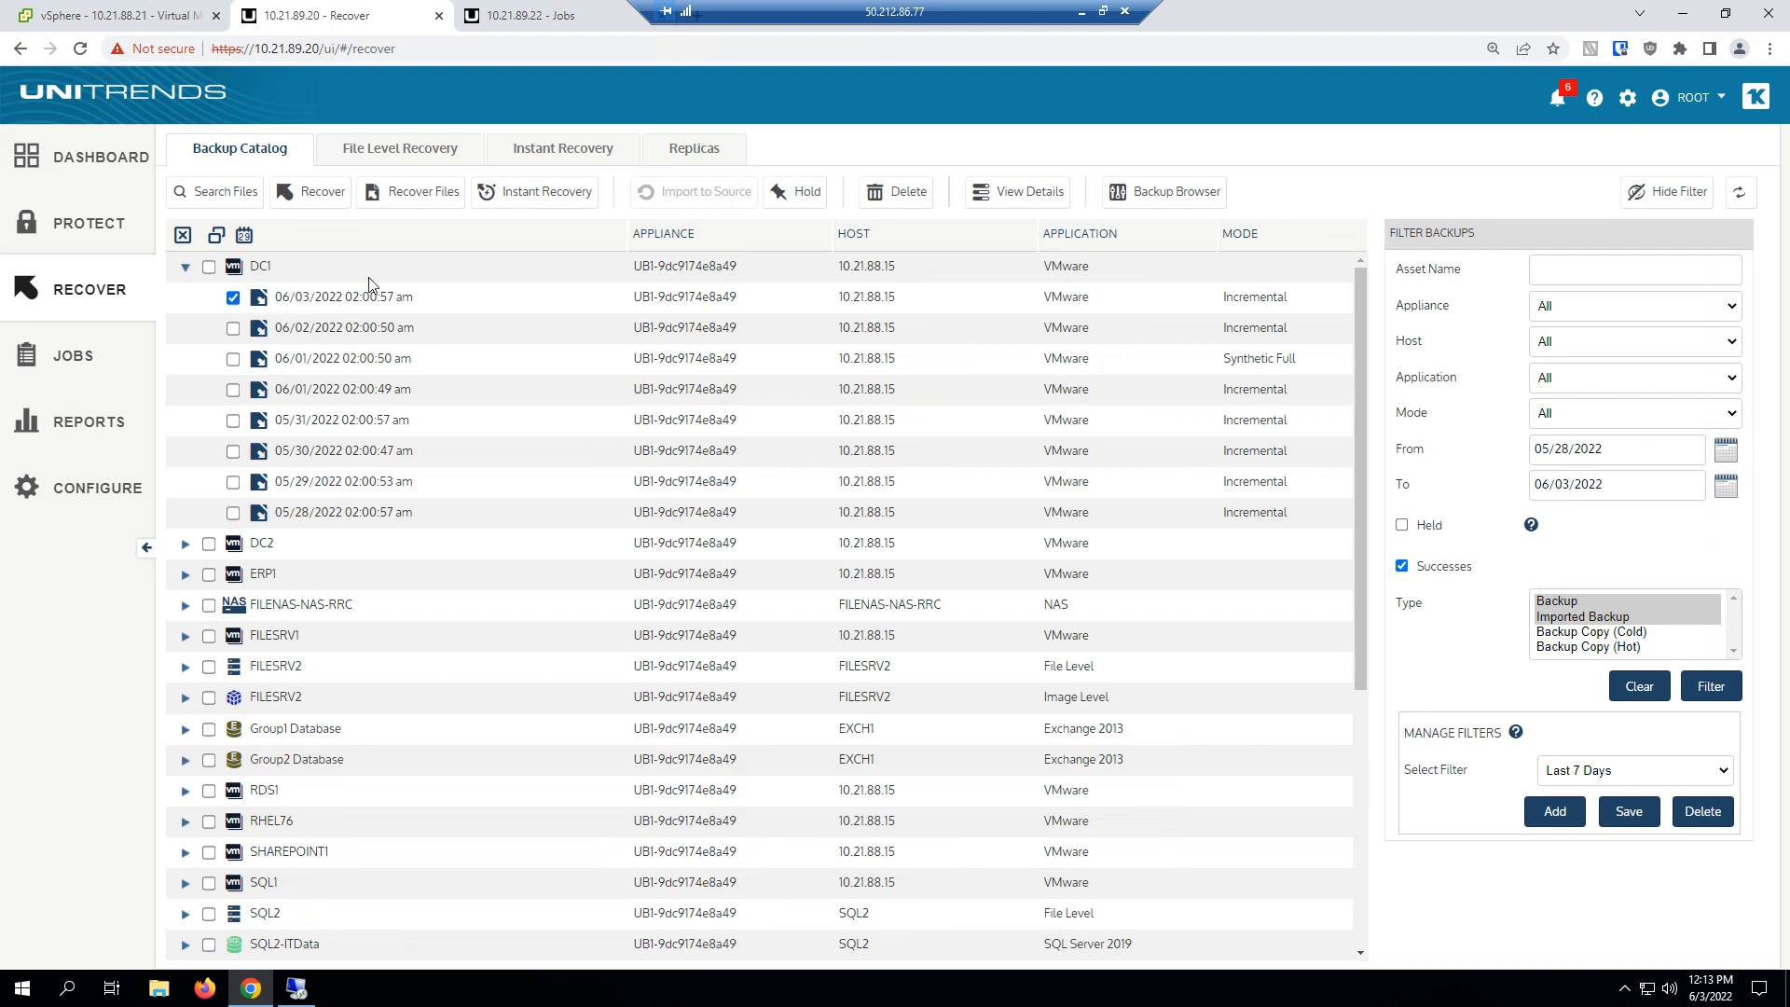
{"action": "left_click", "coordinate": [533, 202]}
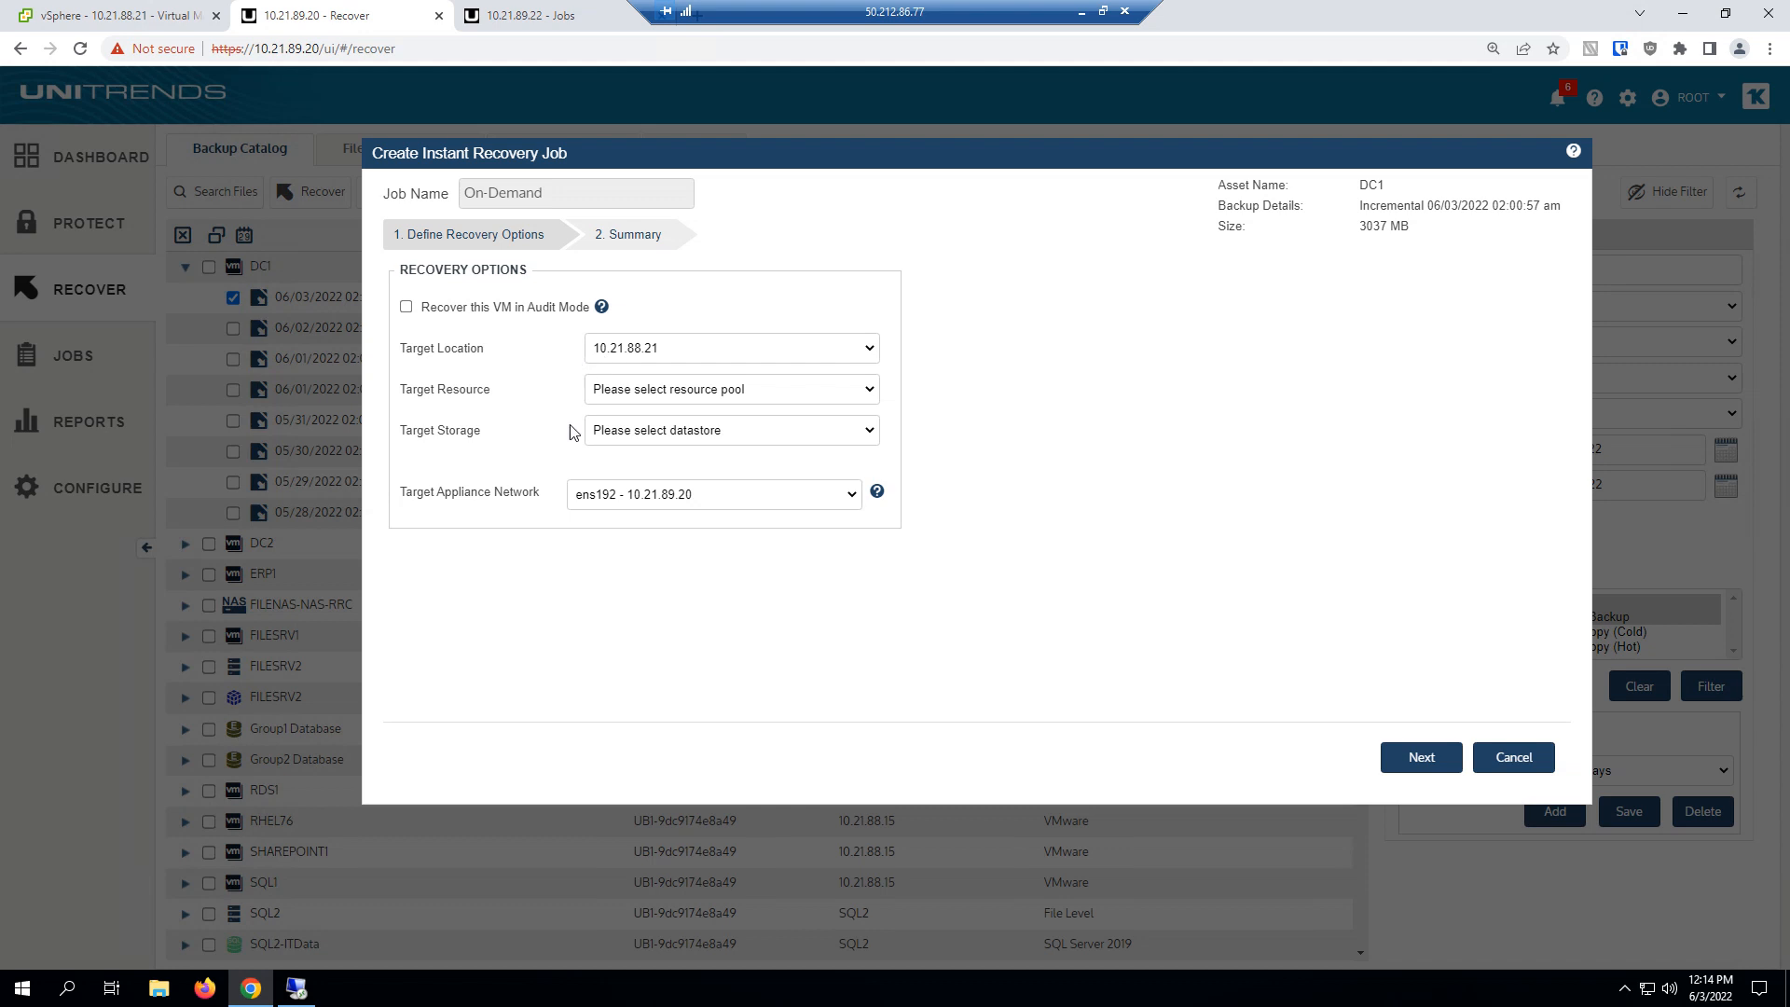
Set the recovery's target storage to the VMware datastore, enable audit mode for the VM, and proceed to the summary.
{"action": "left_click", "coordinate": [614, 439]}
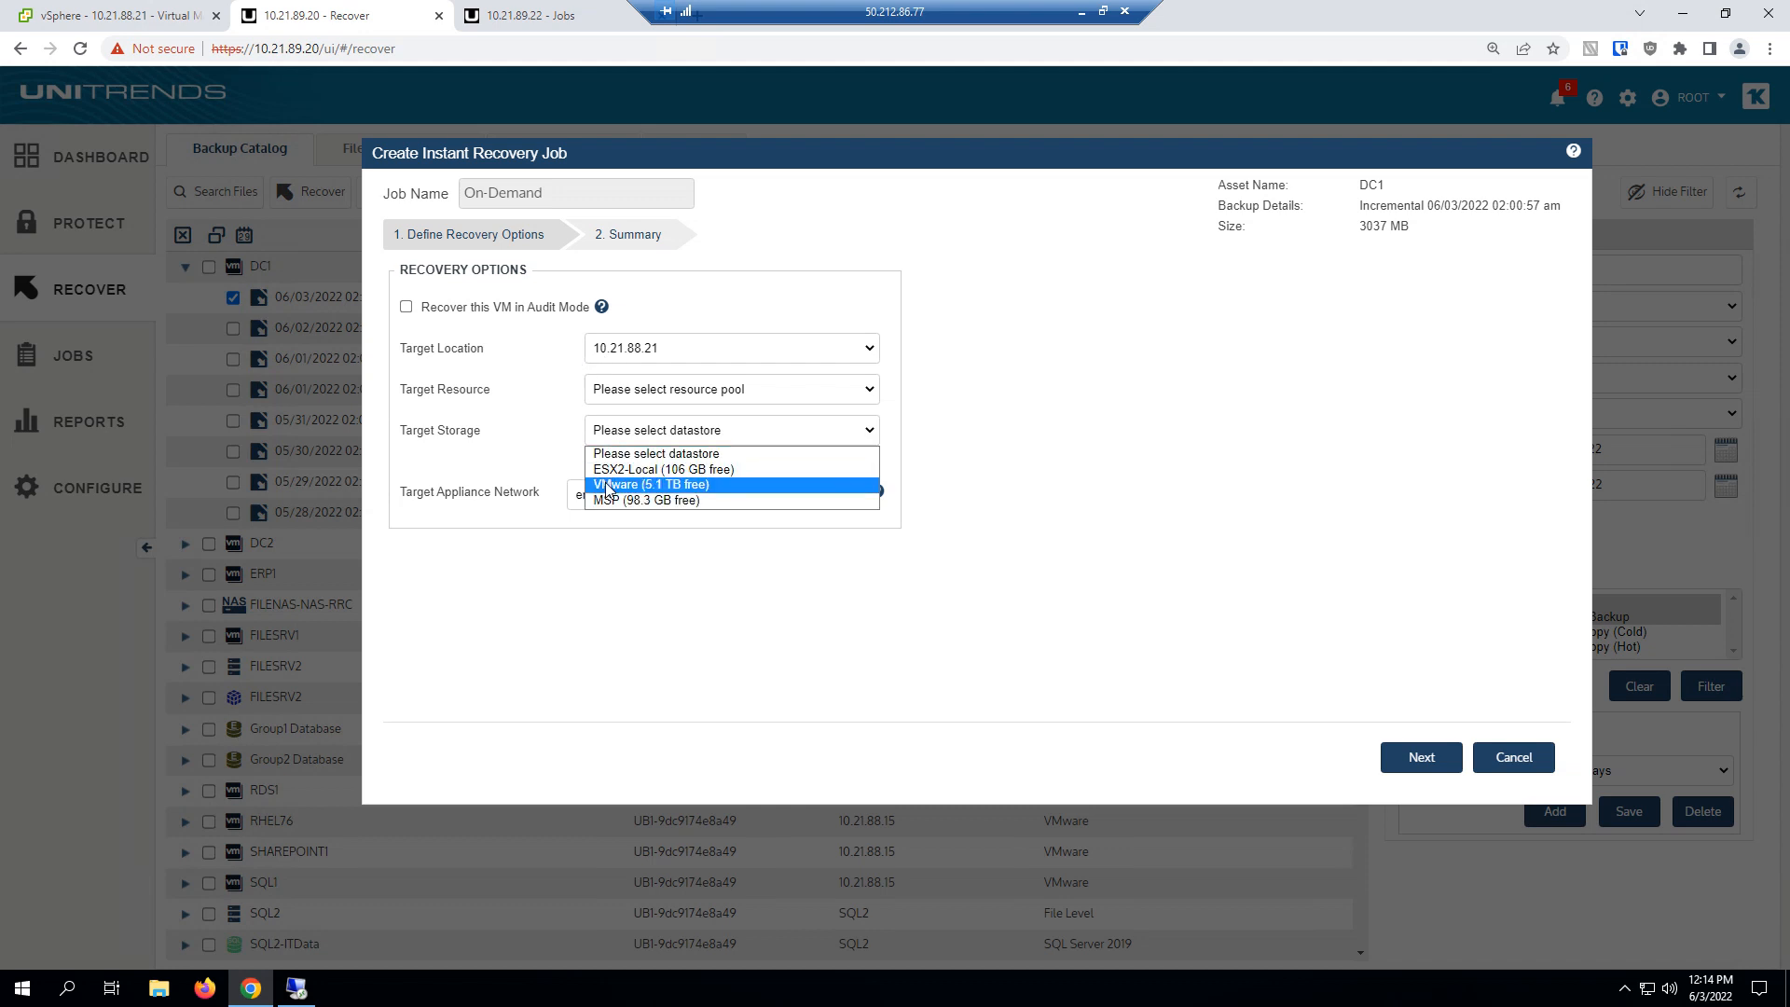
{"action": "left_click", "coordinate": [607, 485]}
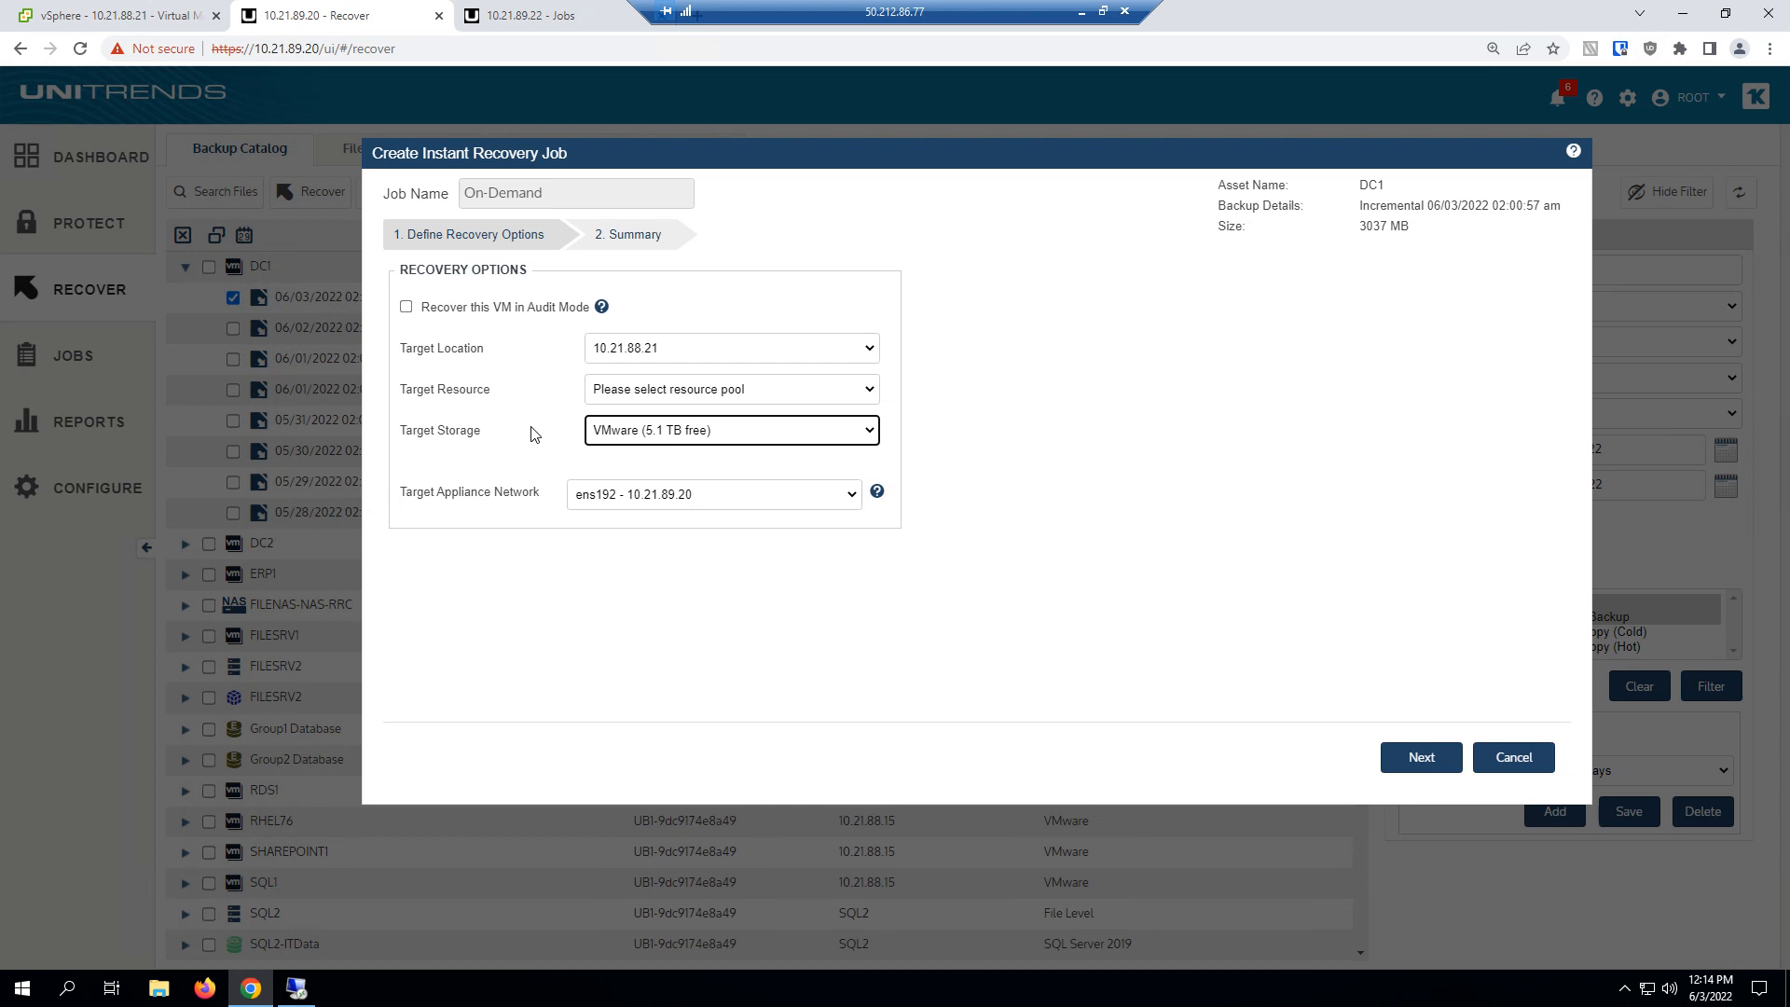
{"action": "left_click", "coordinate": [406, 308]}
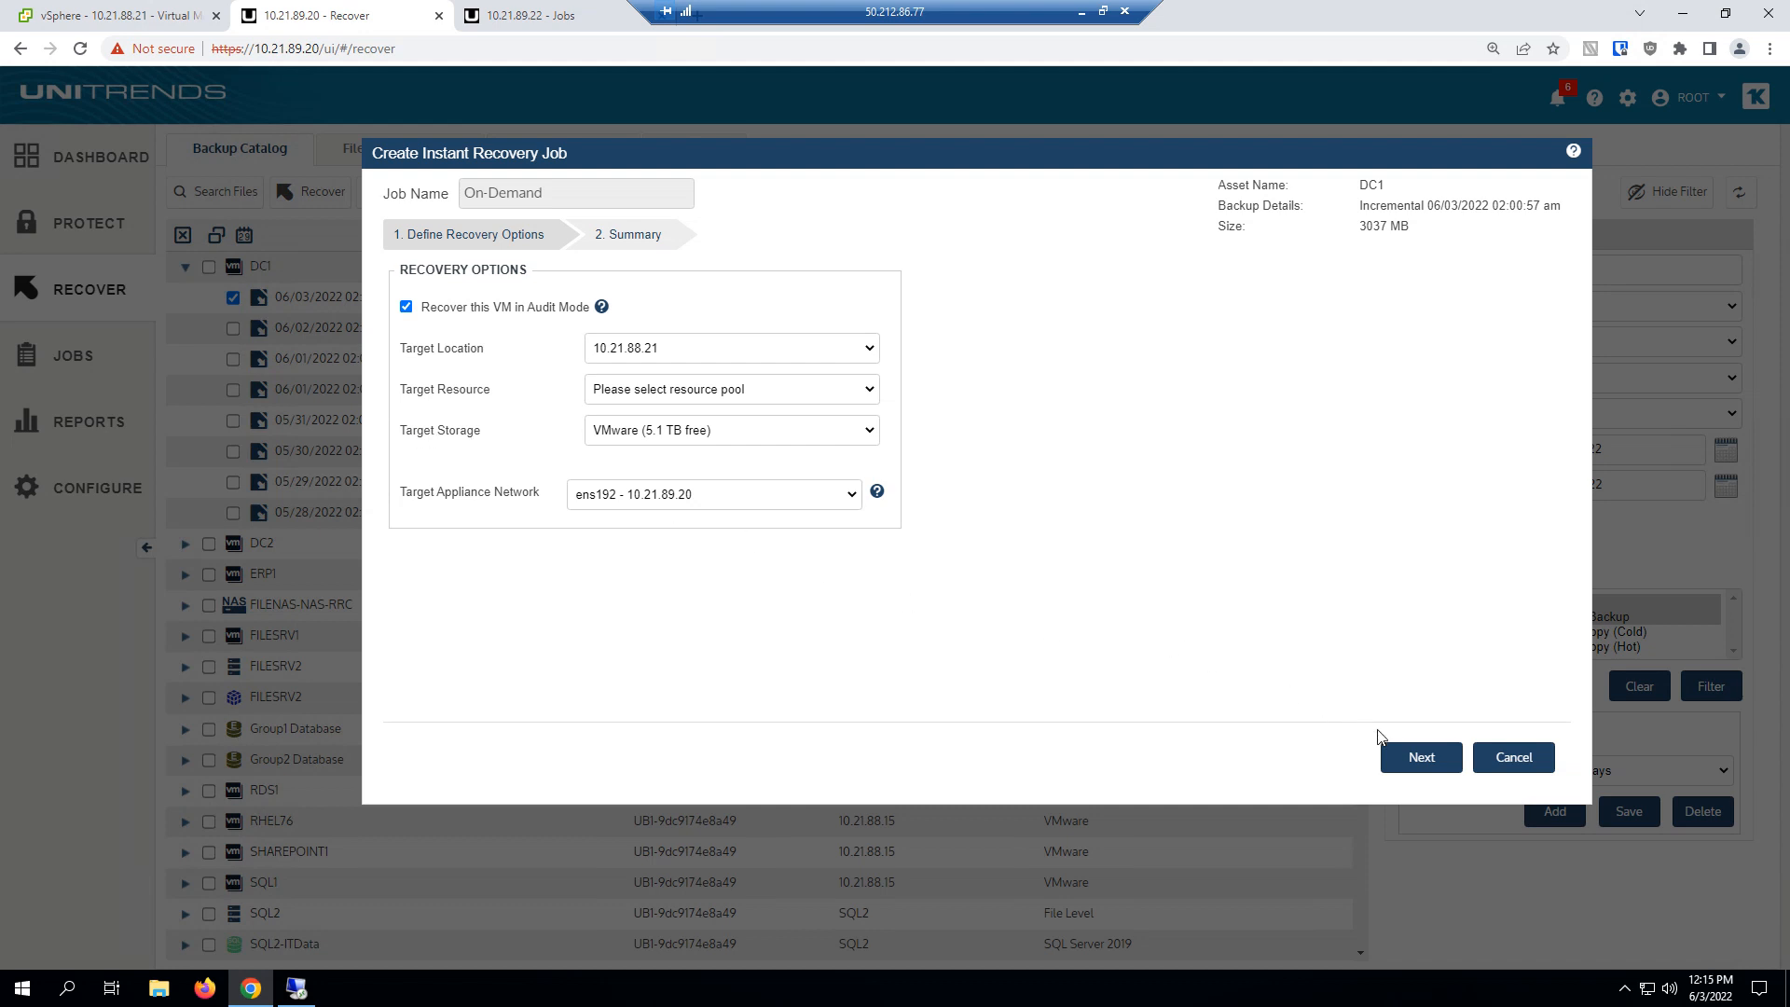
{"action": "left_click", "coordinate": [1423, 759]}
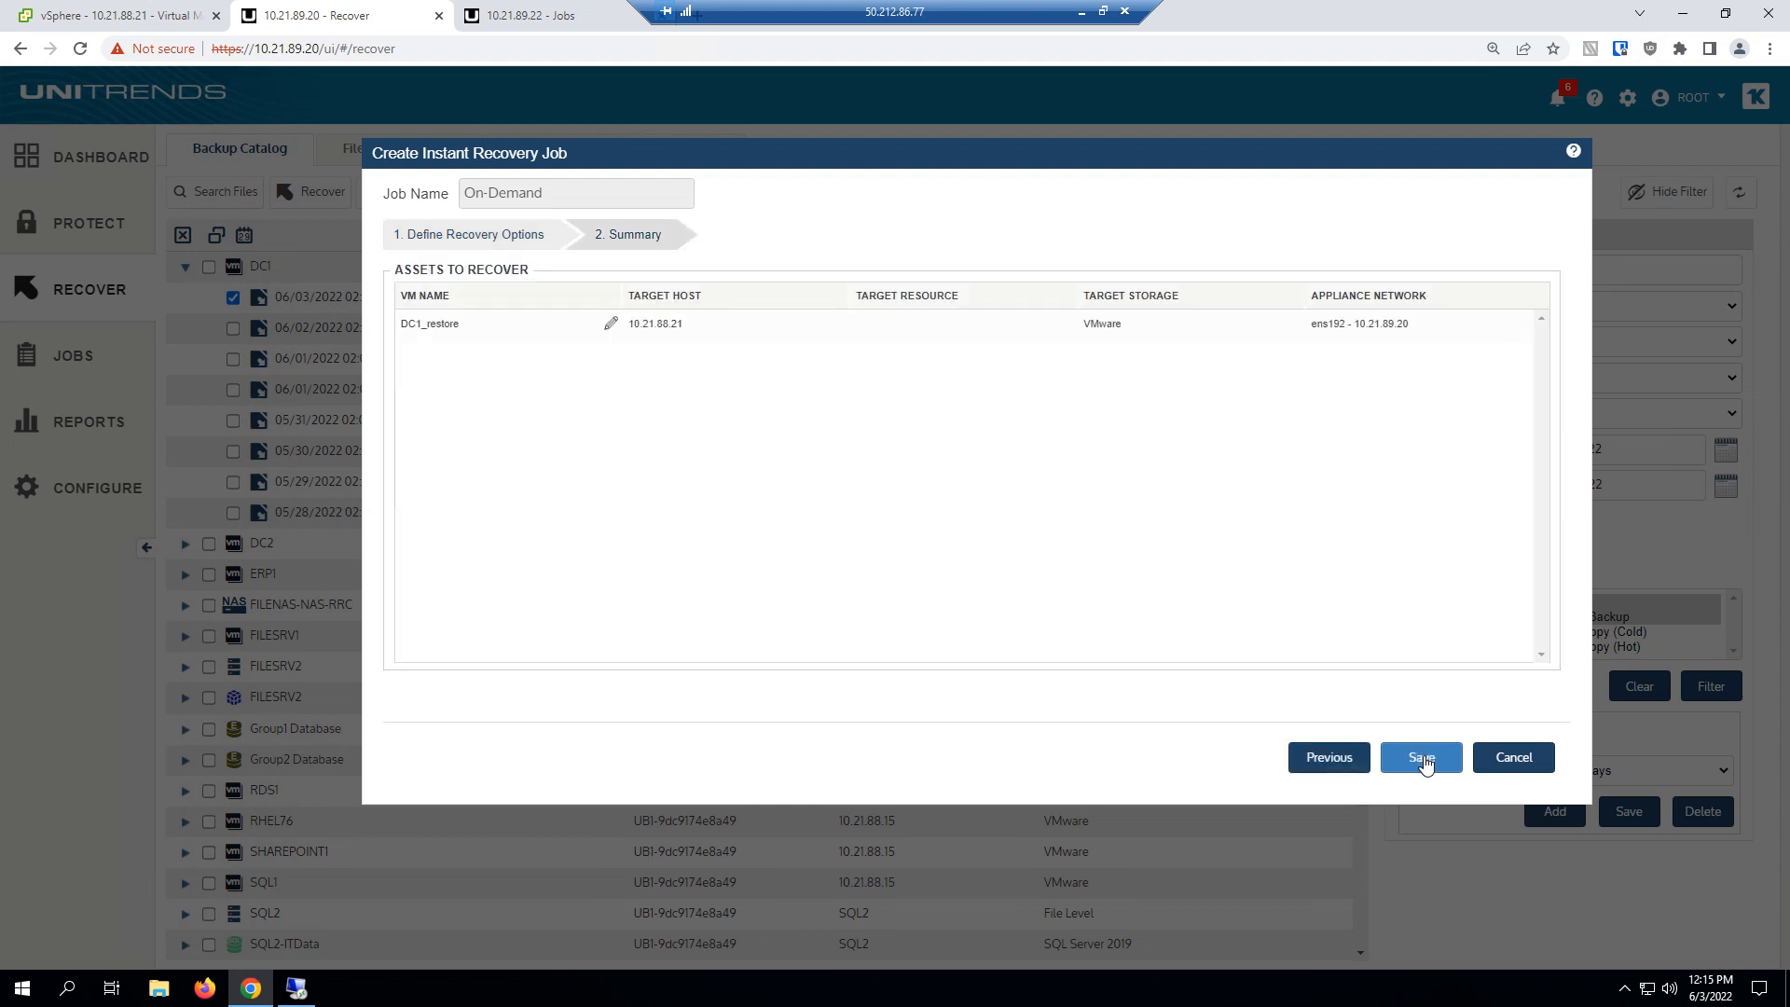
Rename the recovered VM as DC1_restoreUCA and launch the instant recovery job.
{"action": "left_click", "coordinate": [612, 323]}
{"action": "type", "text": "UCA"}
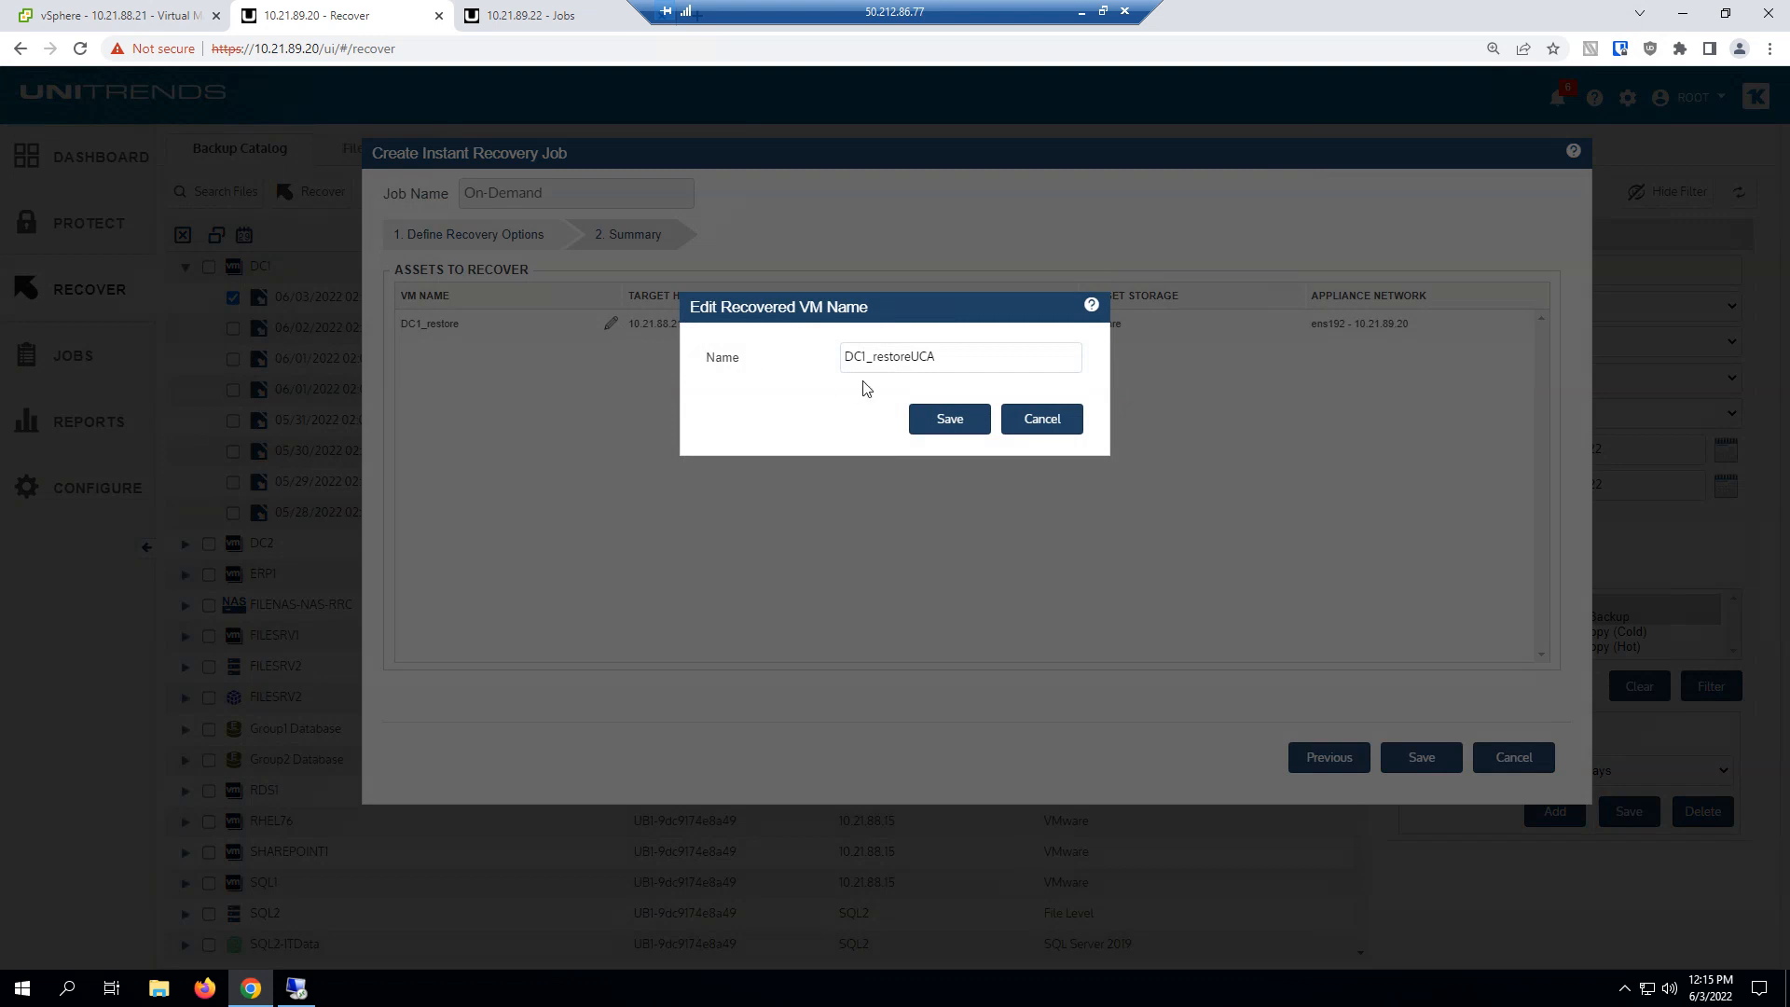
{"action": "left_click", "coordinate": [949, 419]}
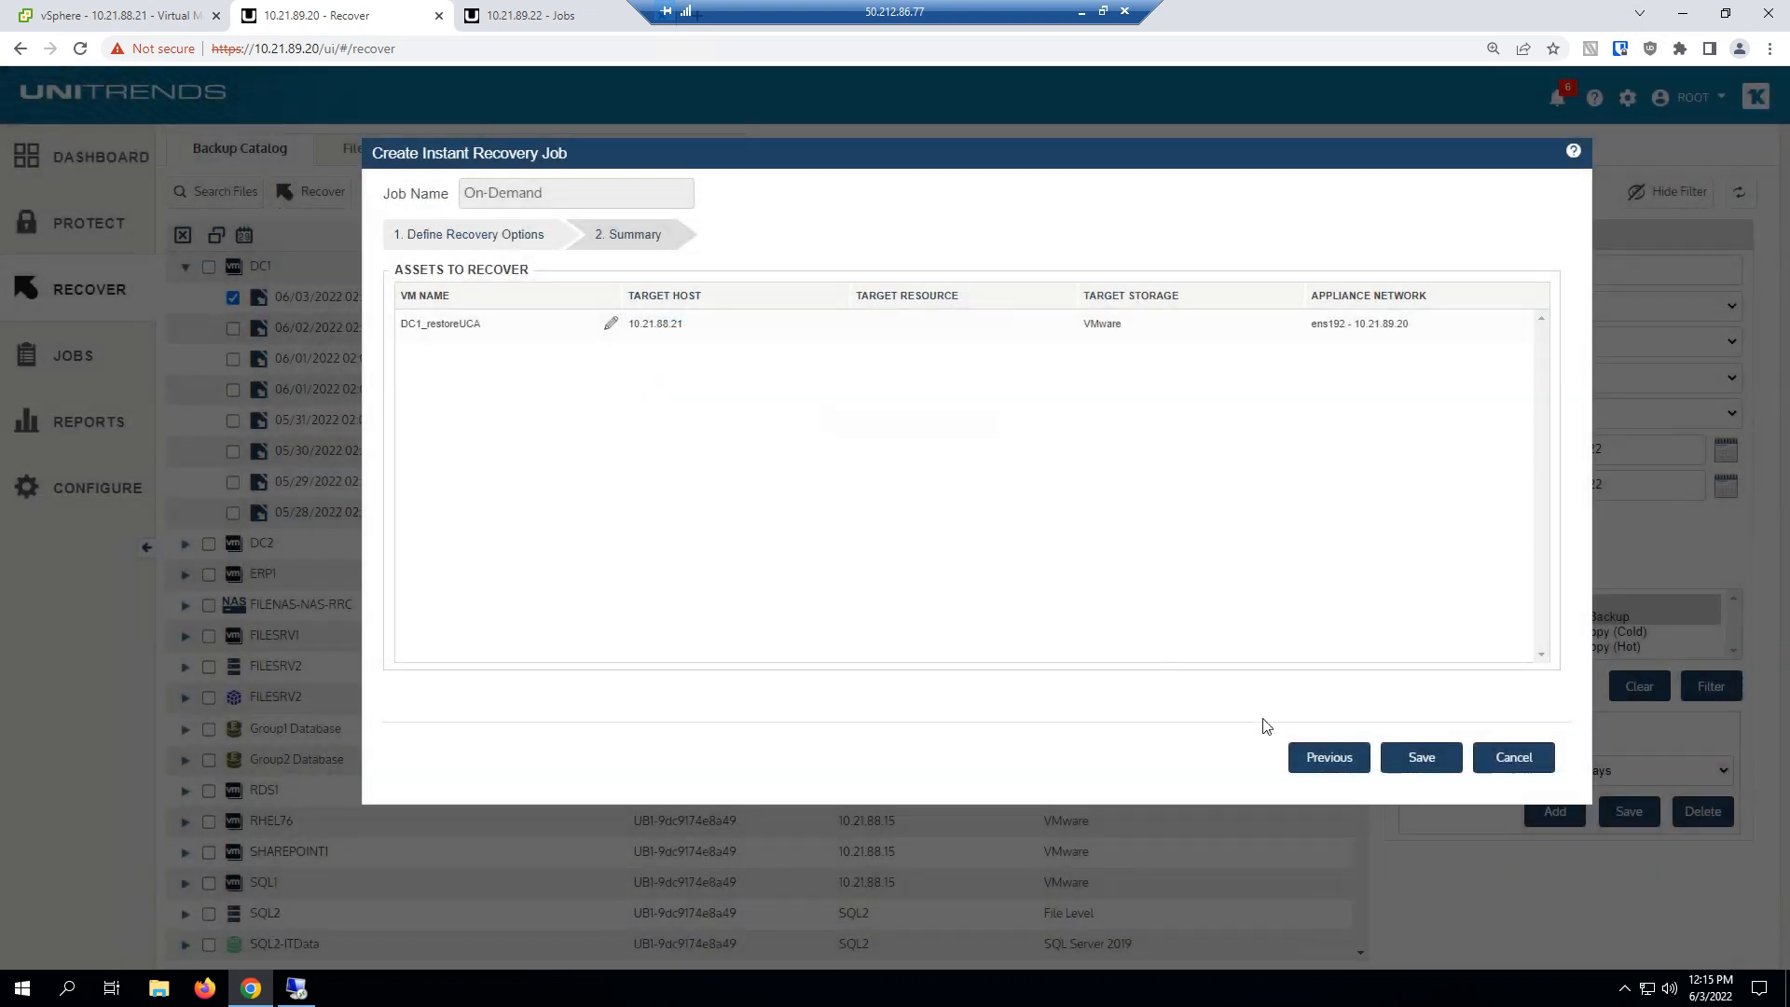
{"action": "left_click", "coordinate": [1423, 756]}
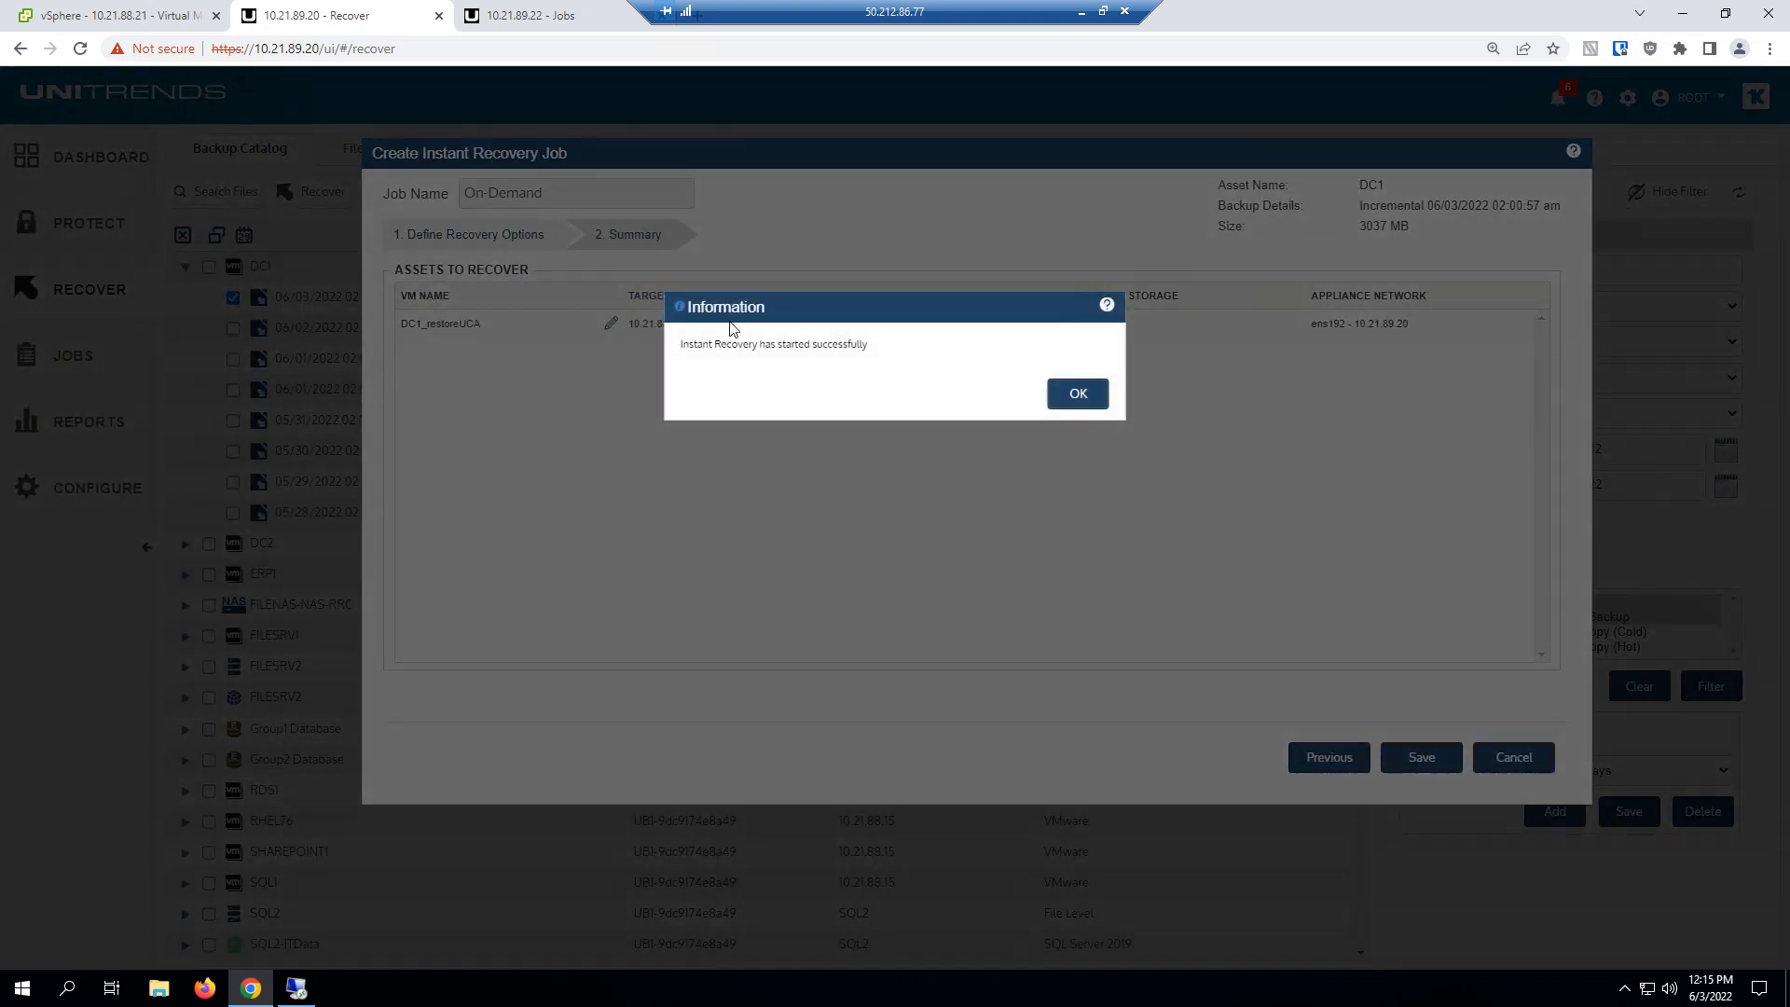
{"action": "left_click", "coordinate": [1068, 399]}
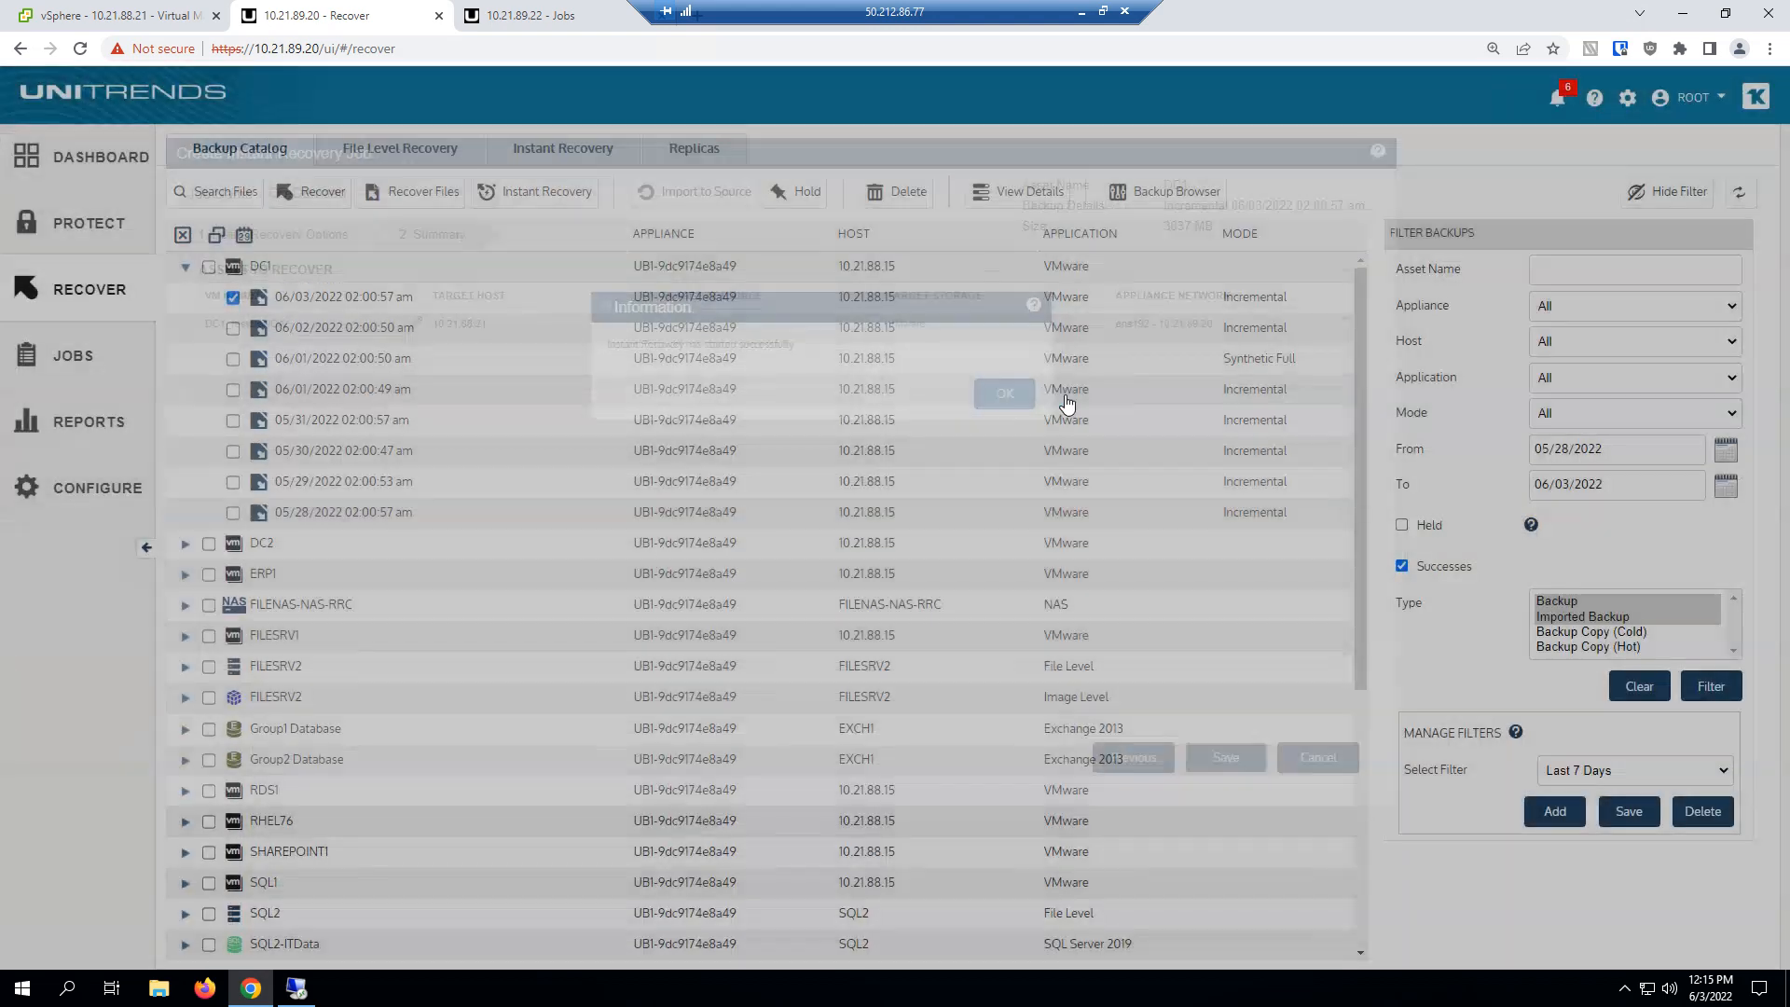
Show the details of the DC1 instant recovery session and check its status message.
{"action": "left_click", "coordinate": [545, 153]}
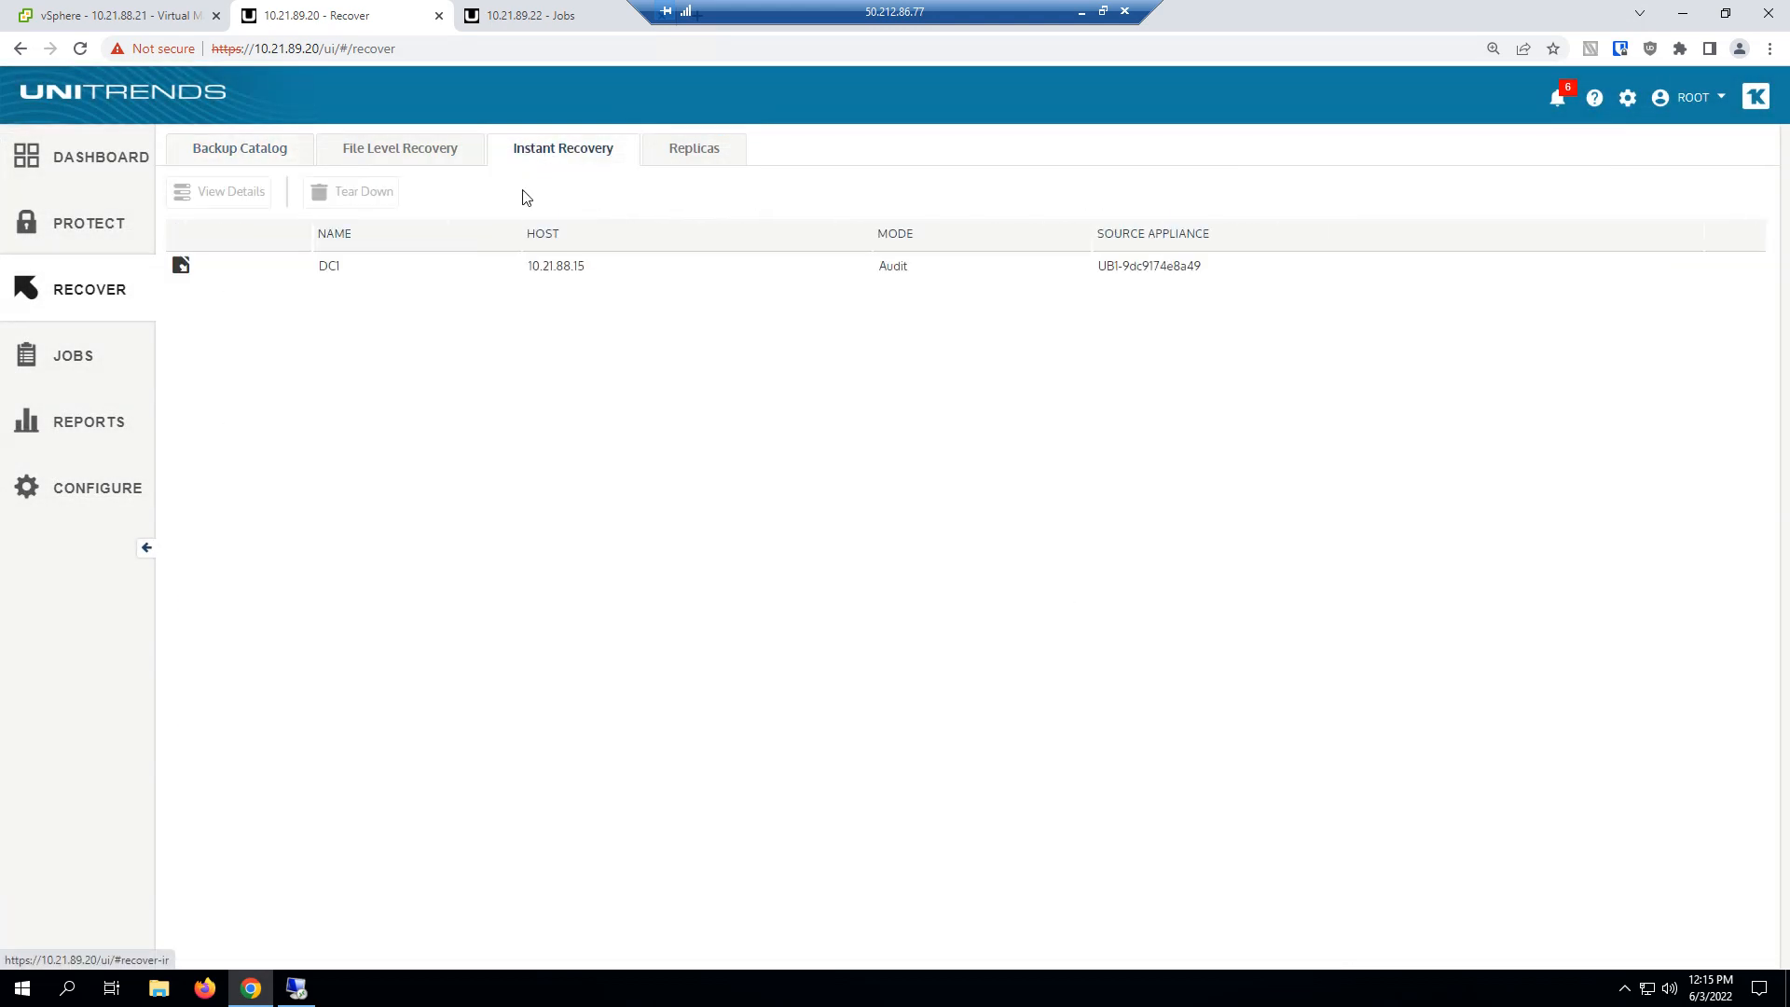
{"action": "left_click", "coordinate": [343, 272]}
{"action": "left_click", "coordinate": [220, 194]}
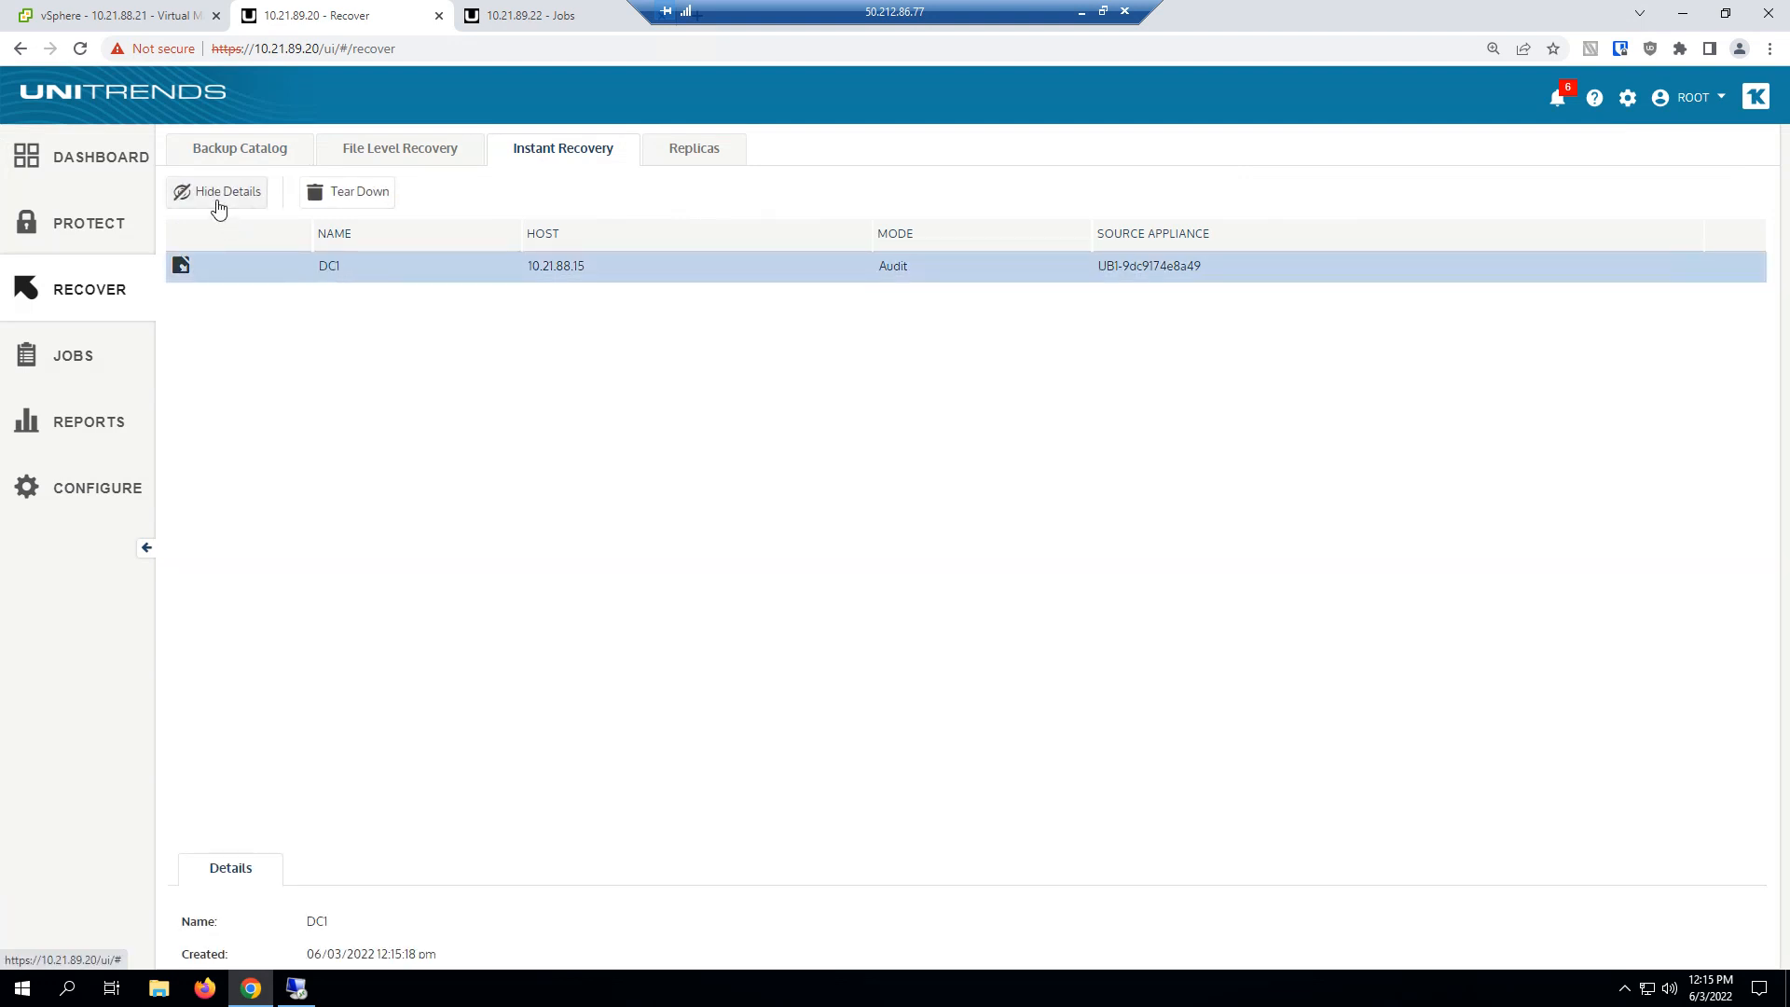
{"action": "left_click_drag", "start_coordinate": [305, 820], "coordinate": [435, 830]}
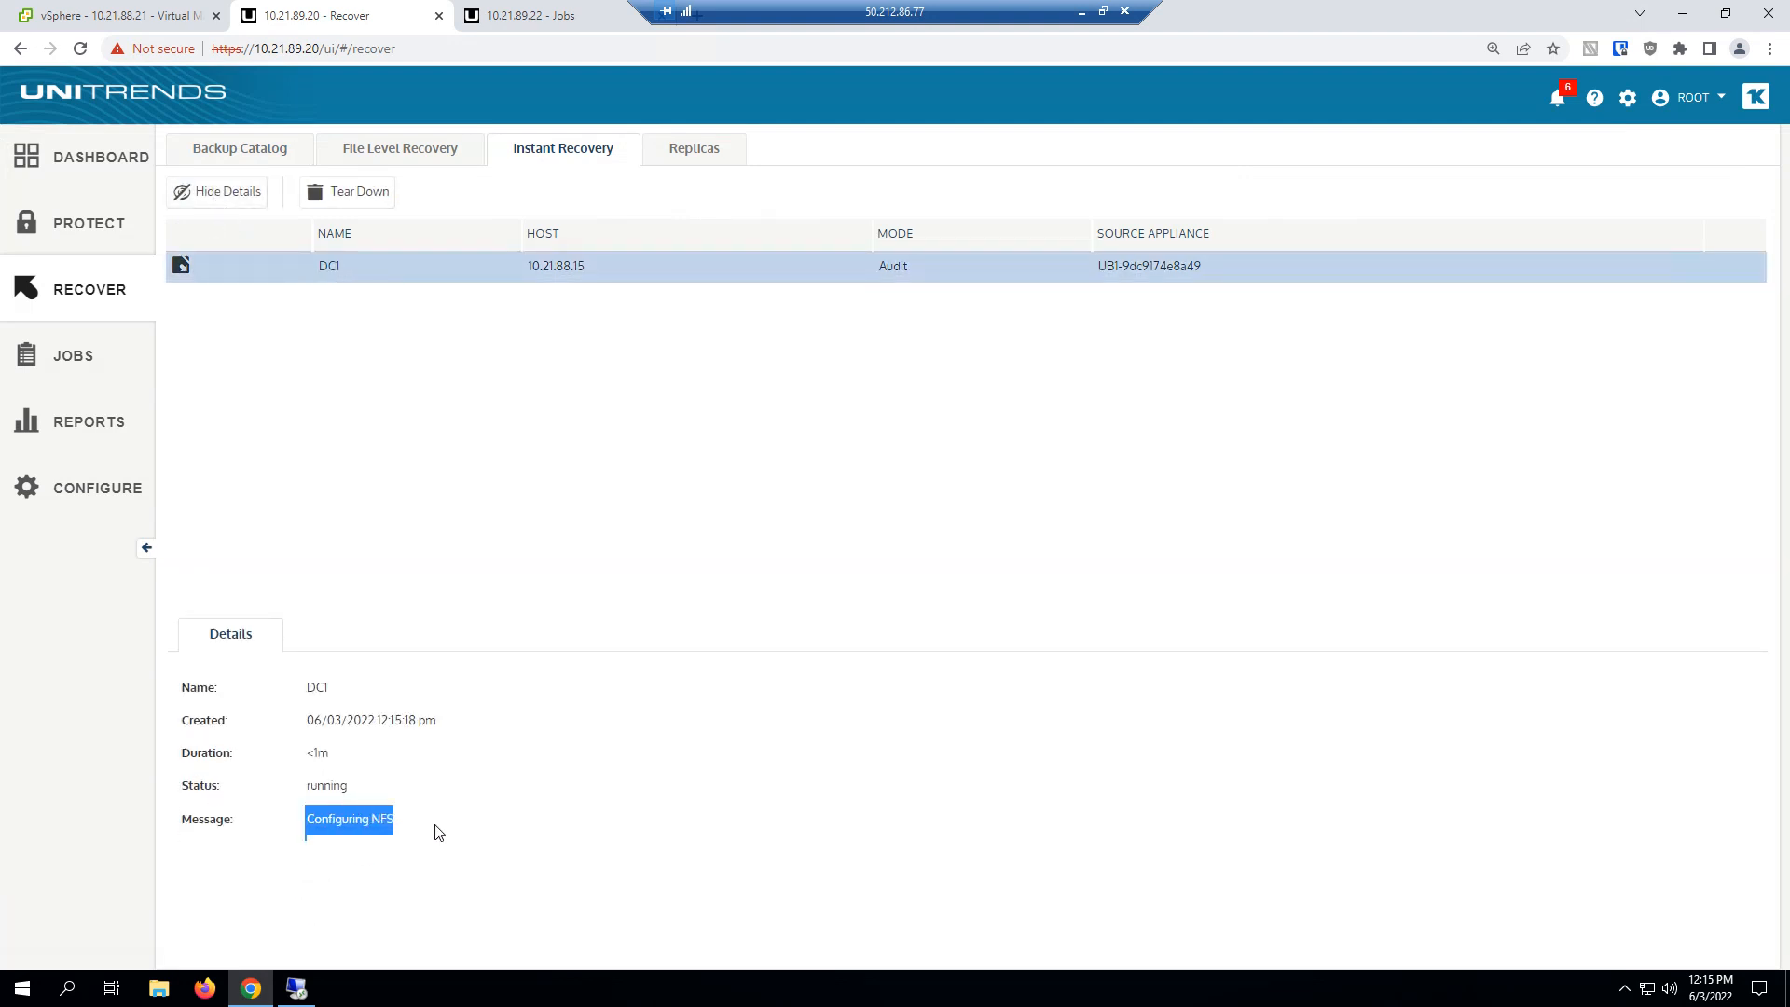
{"action": "left_click", "coordinate": [506, 806]}
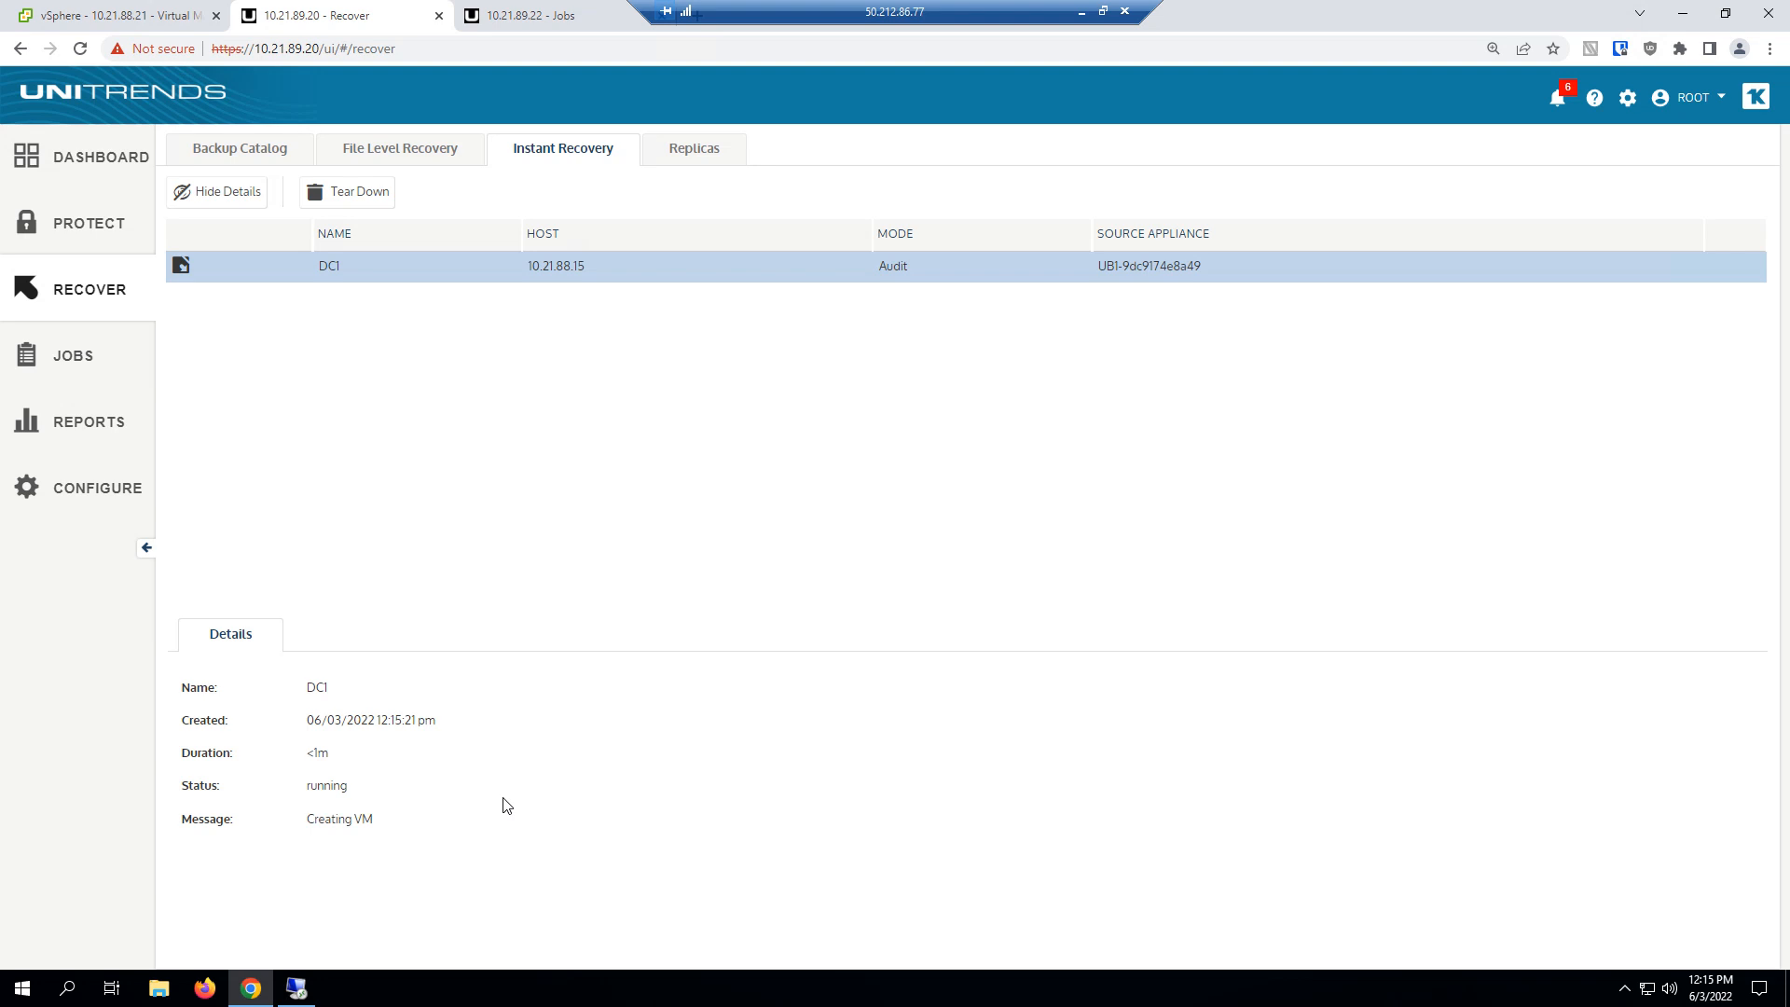
Switch to the vSphere Client and examine DC1_restoreUCA's hard disk location and network adapter connection.
{"action": "left_click", "coordinate": [134, 11]}
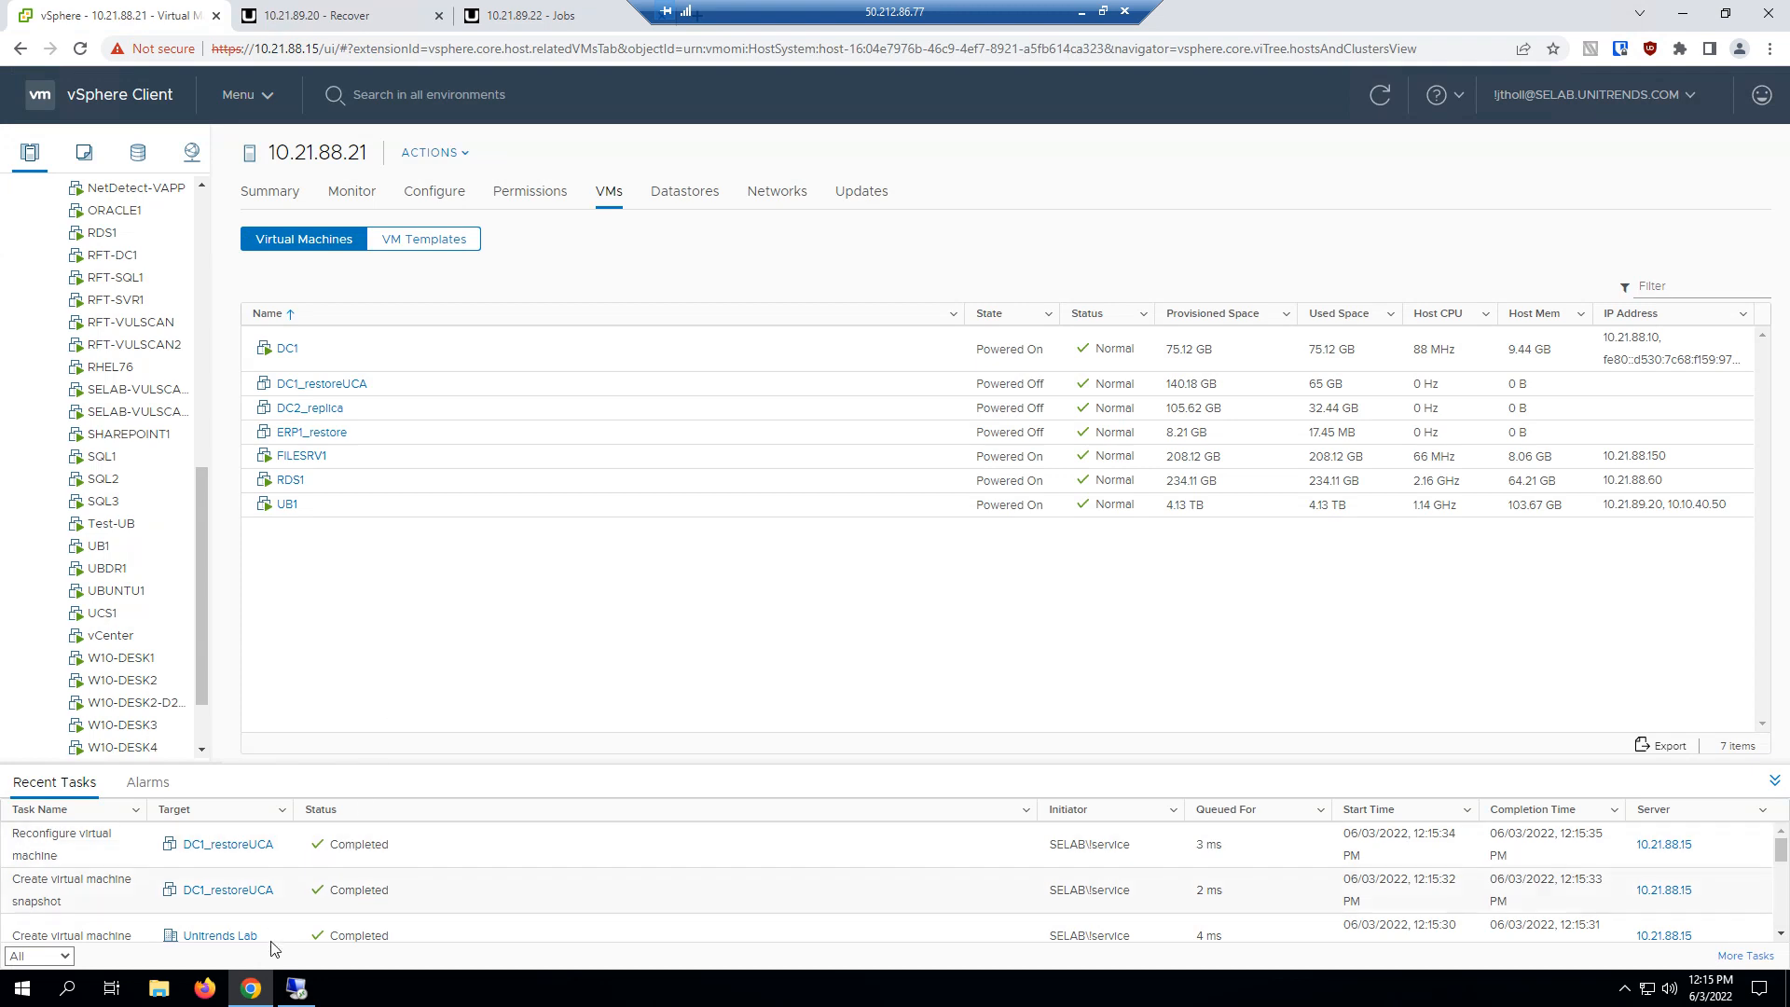
{"action": "left_click", "coordinate": [218, 891]}
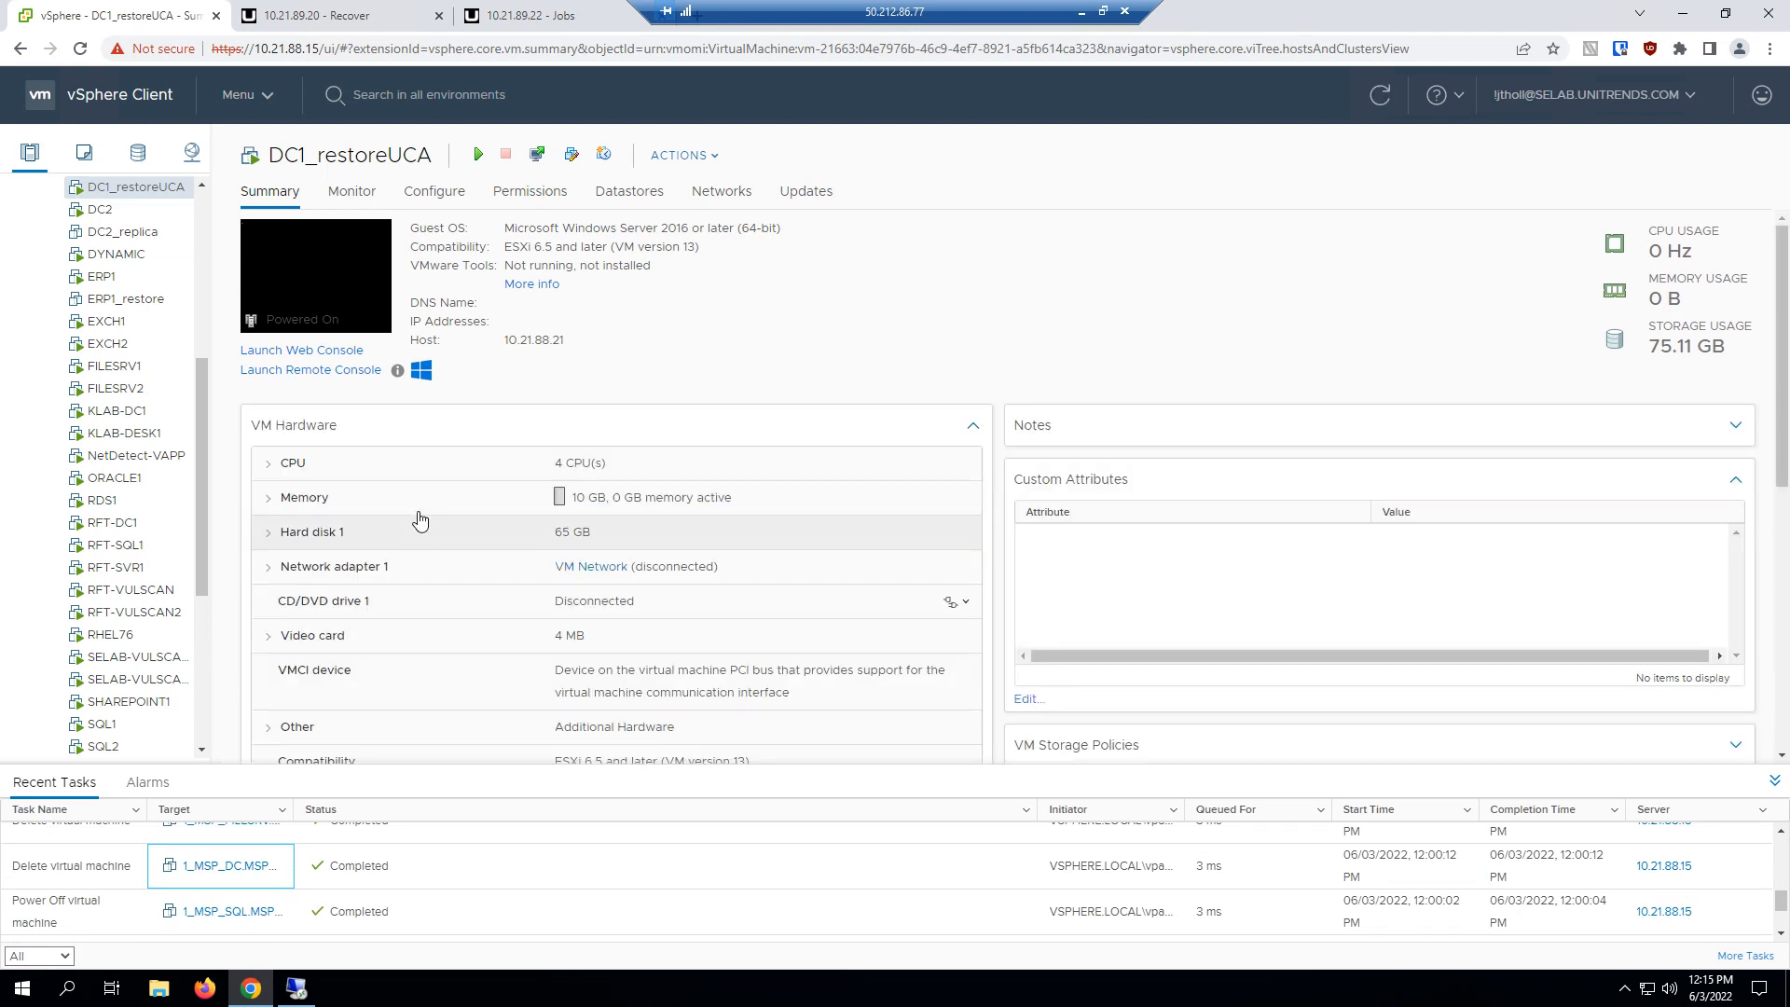
{"action": "left_click", "coordinate": [308, 533]}
{"action": "left_click_drag", "start_coordinate": [553, 634], "coordinate": [903, 643]}
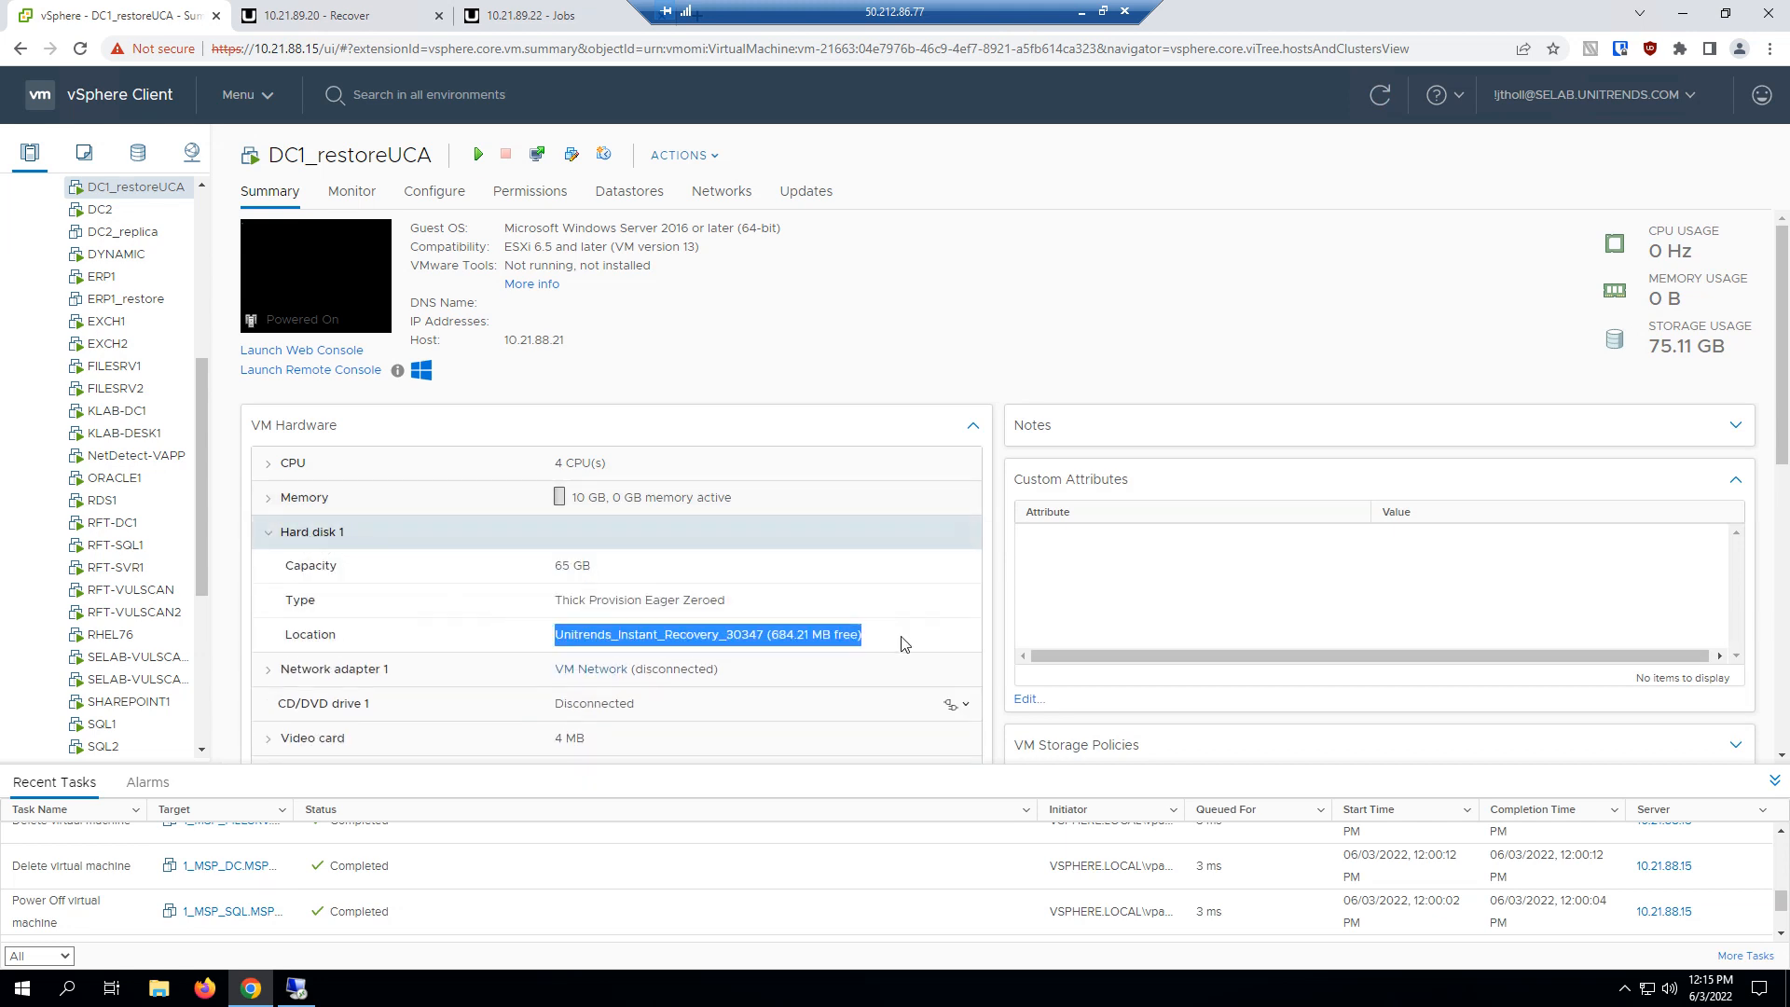
{"action": "double_click", "coordinate": [663, 668]}
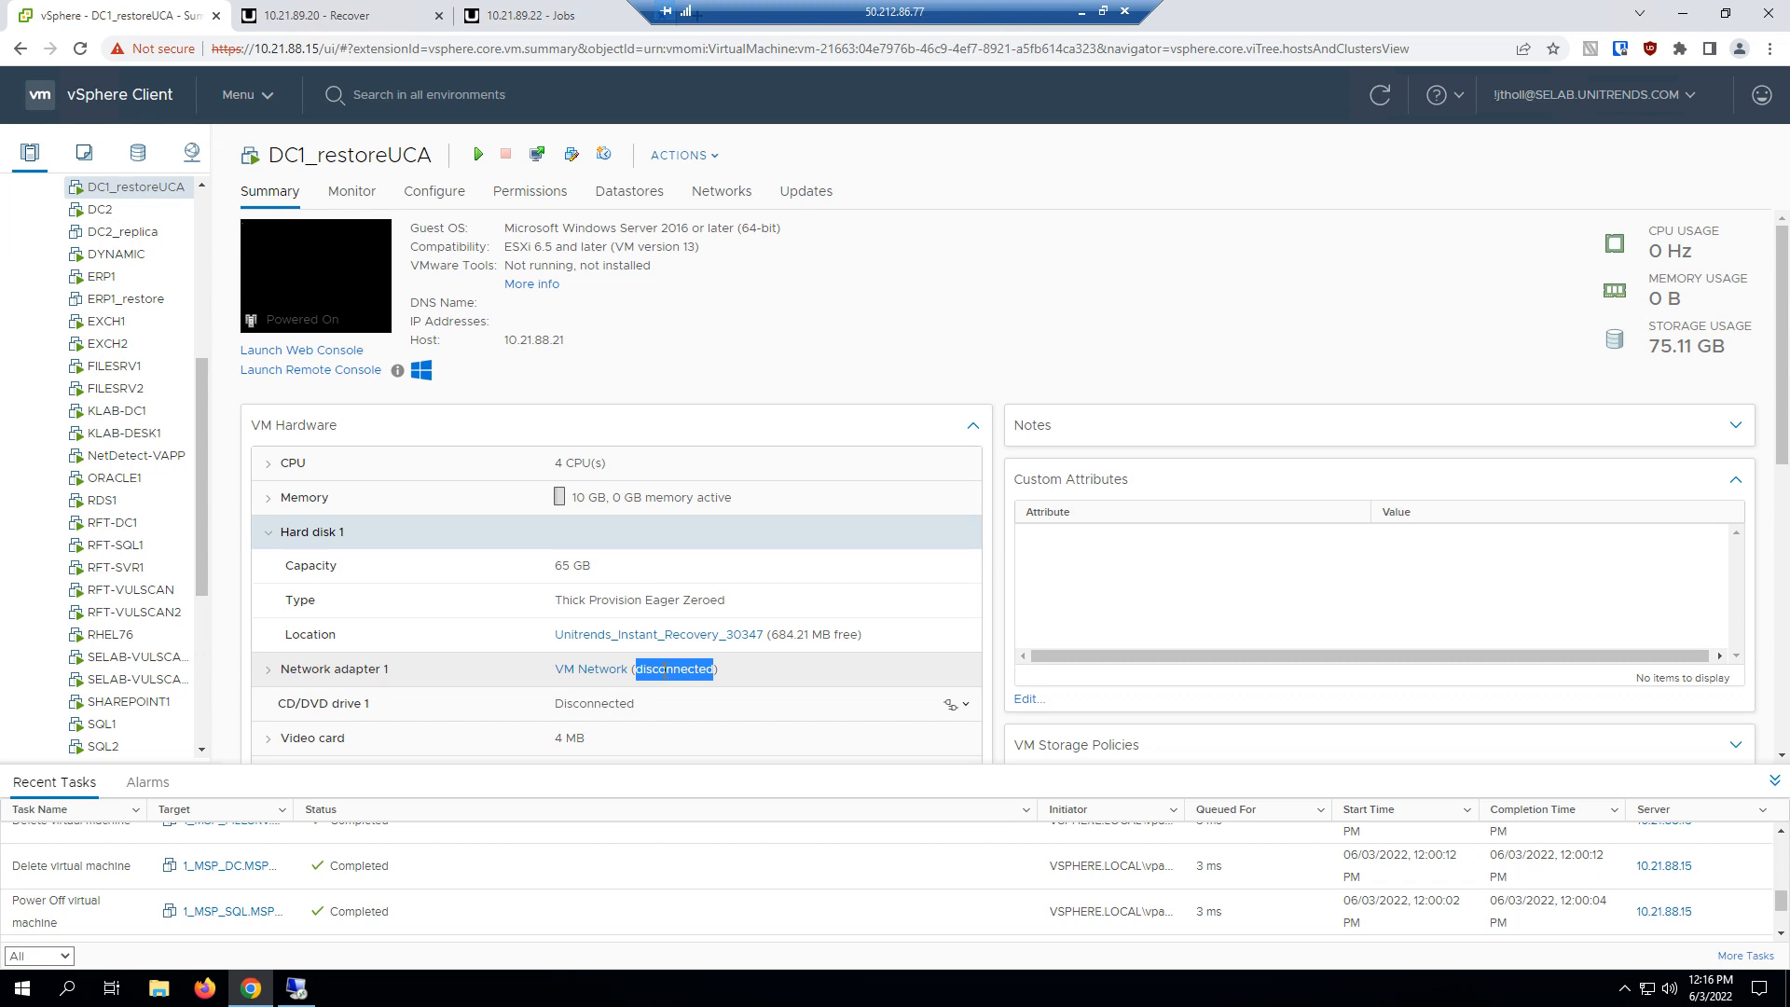
Return to the Unitrends console and tear down the DC1_restoreUCA instant recovery session.
{"action": "left_click", "coordinate": [354, 13]}
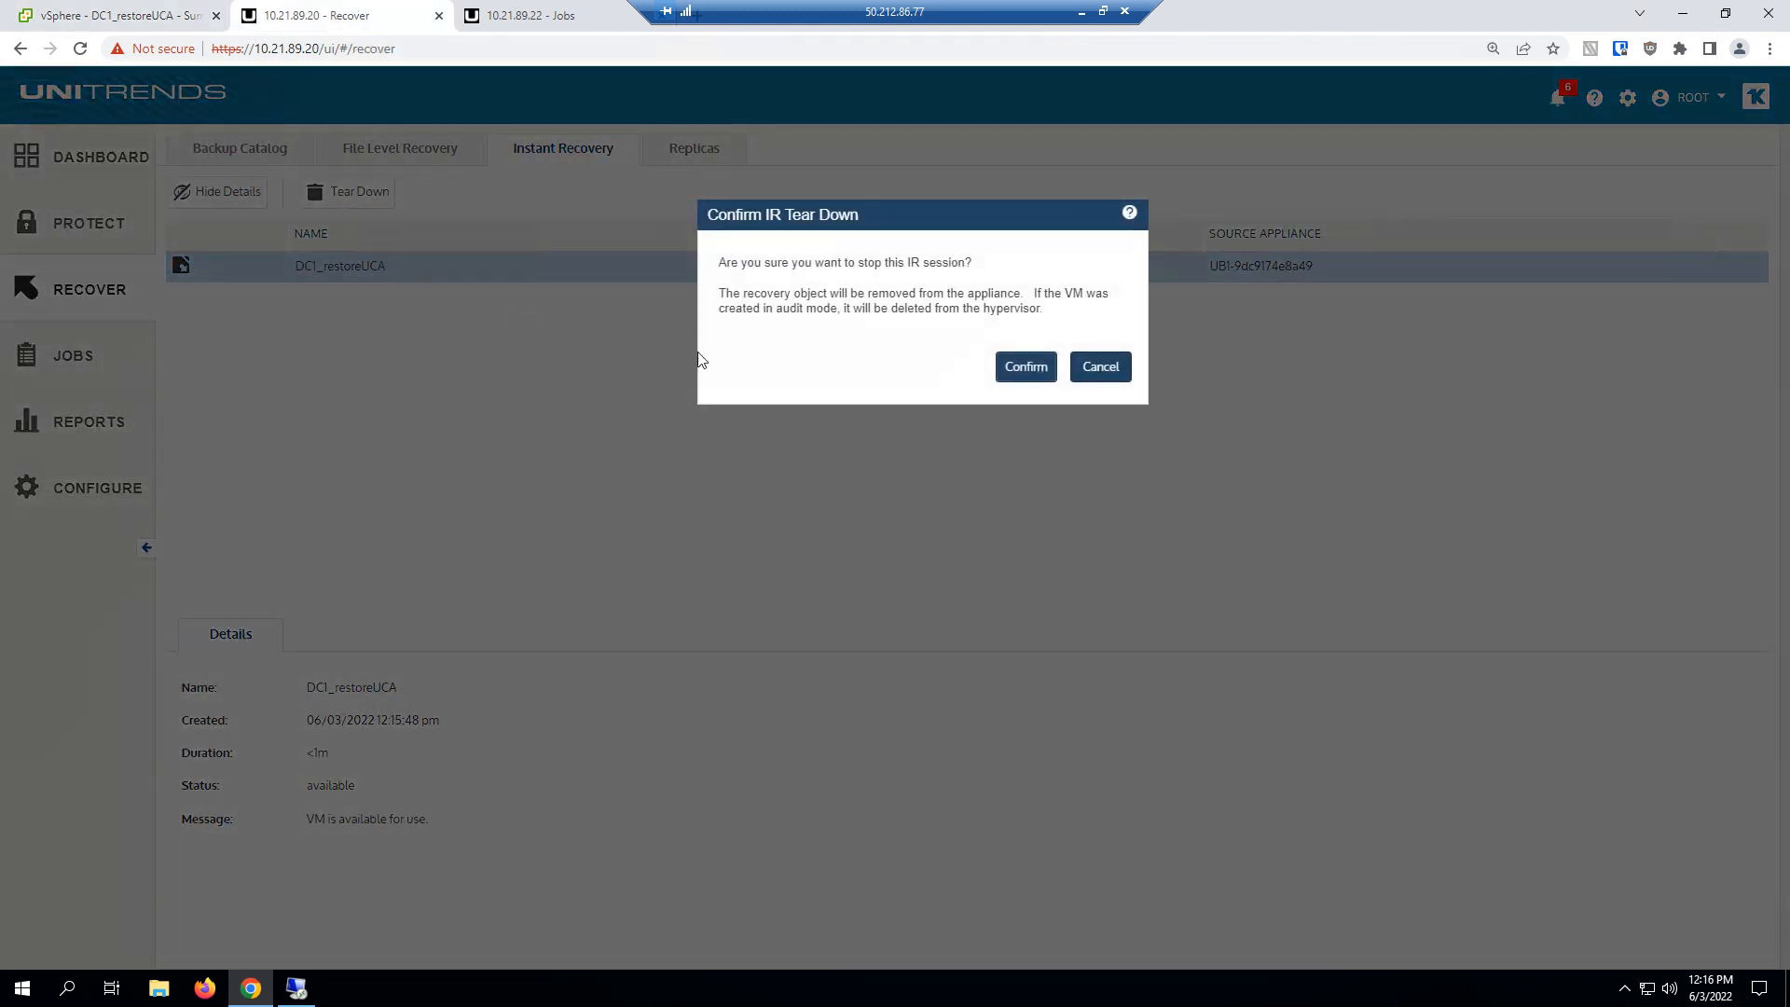
{"action": "left_click", "coordinate": [996, 369]}
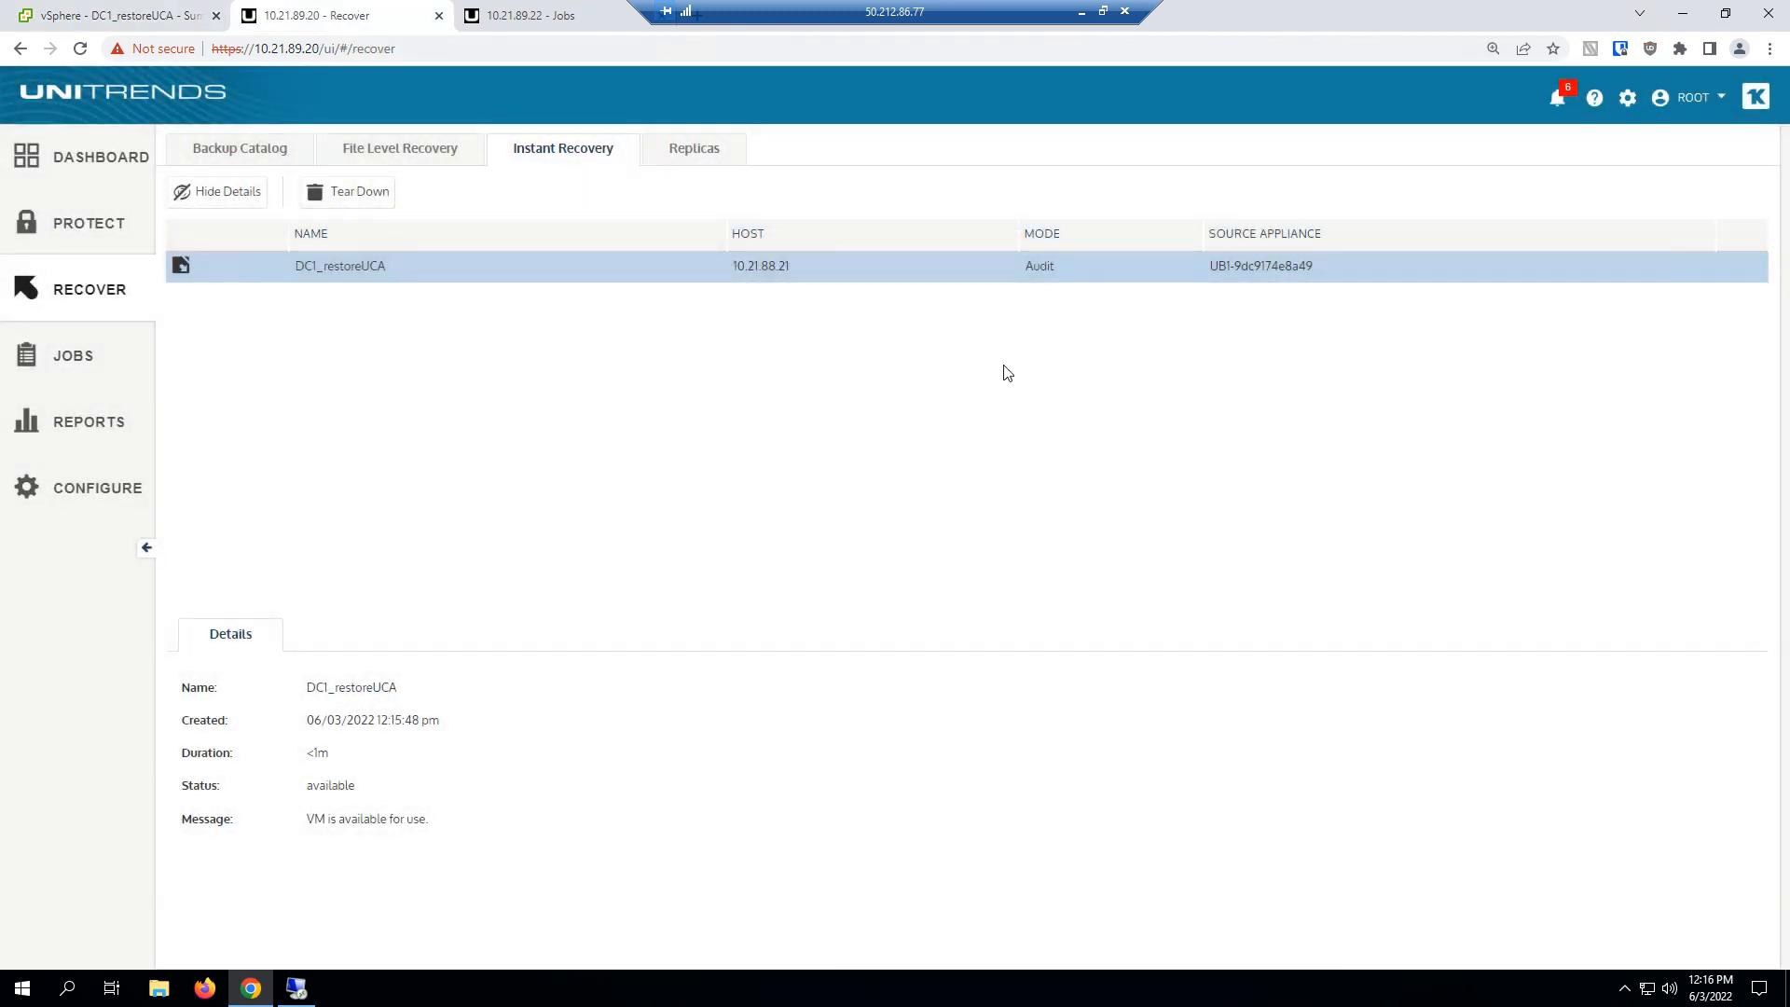